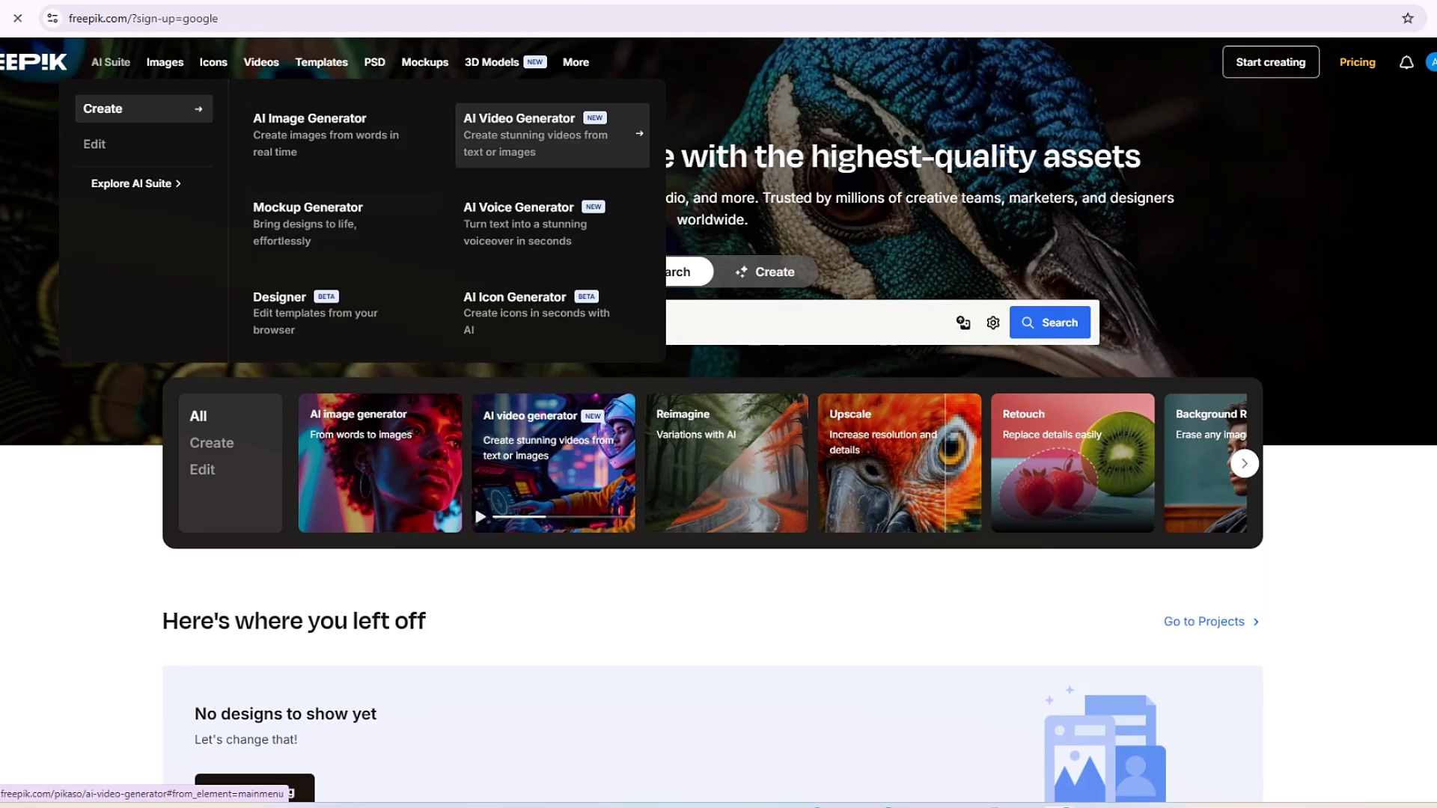
Open the AI video generator and switch from Fast to Custom mode to list featured models.
click(552, 135)
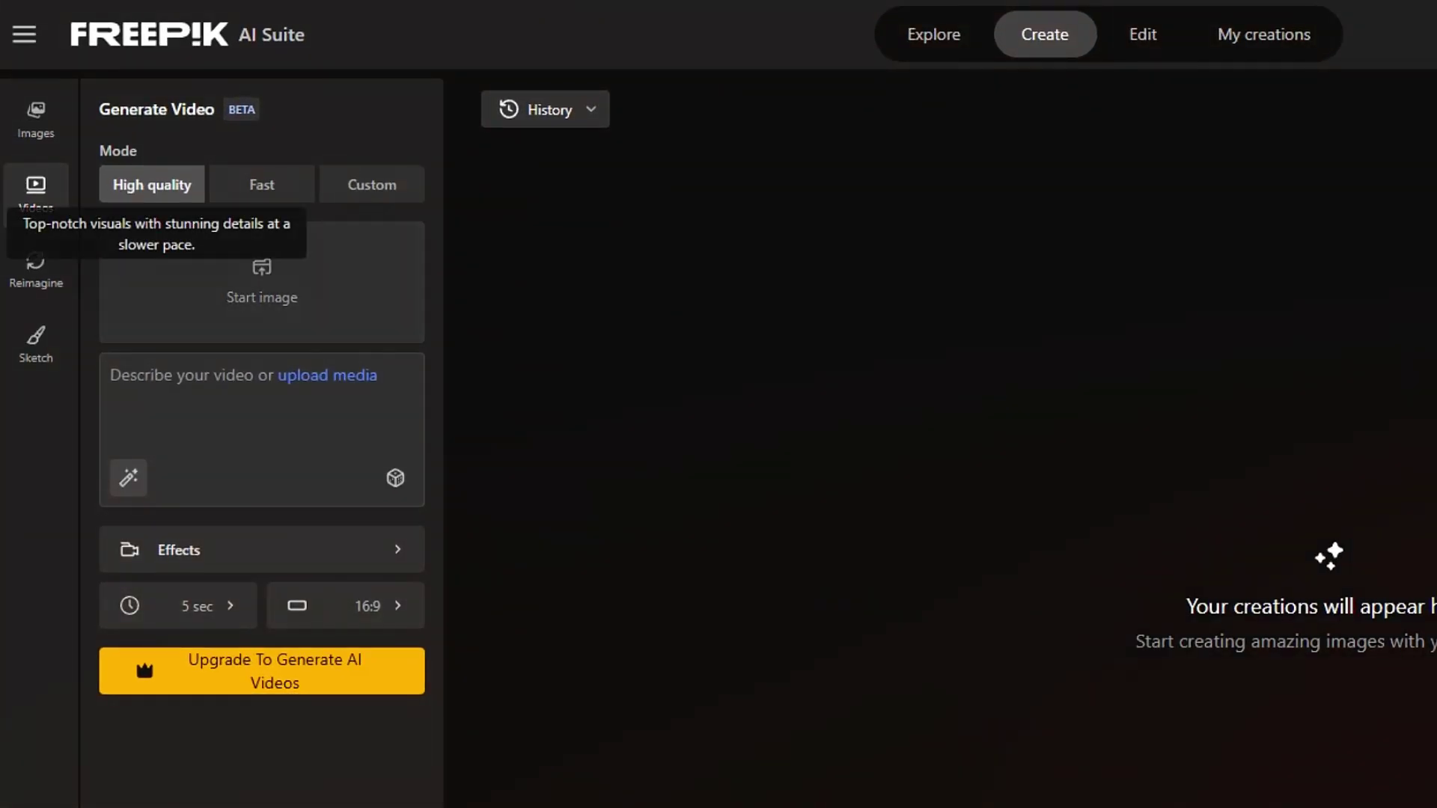
click(262, 184)
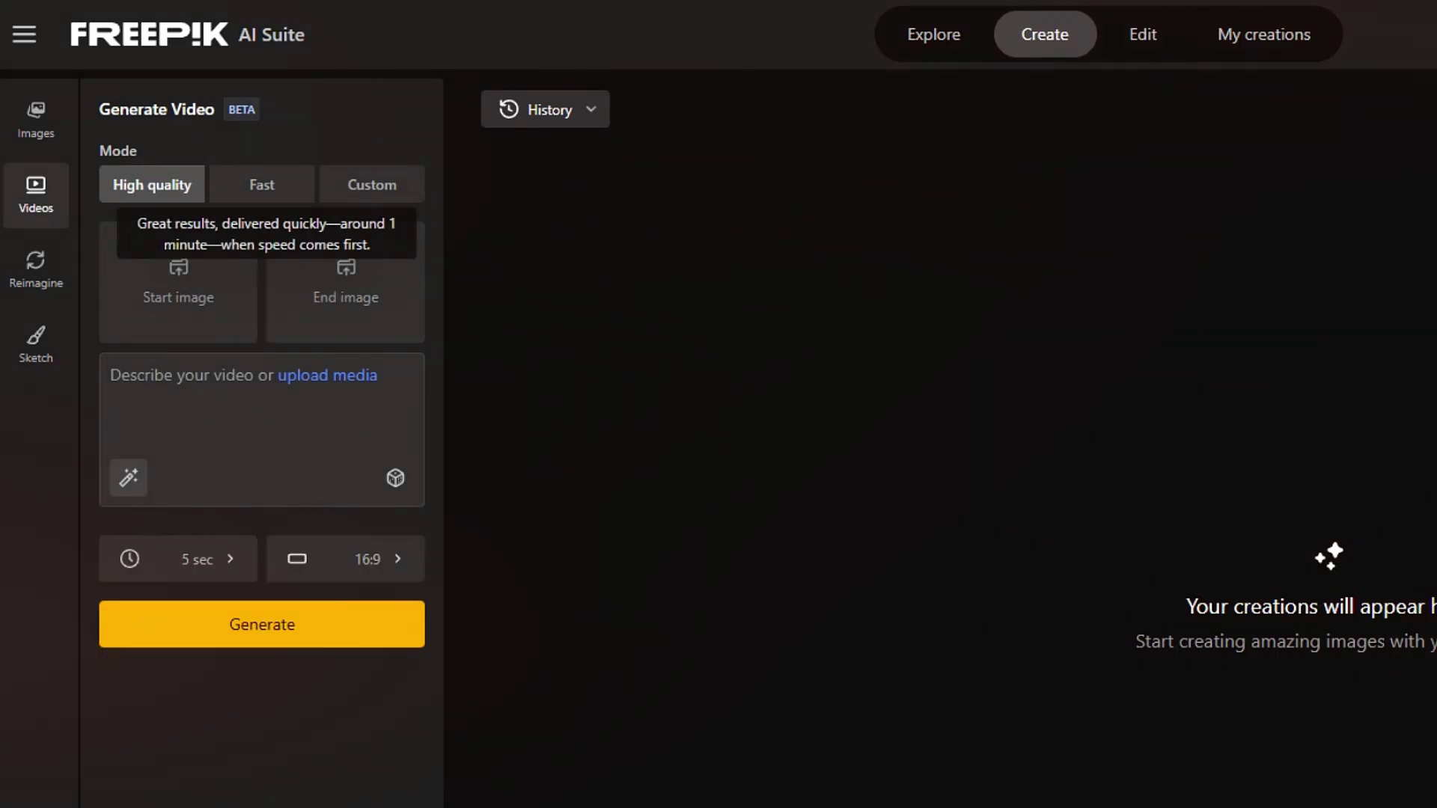
click(372, 184)
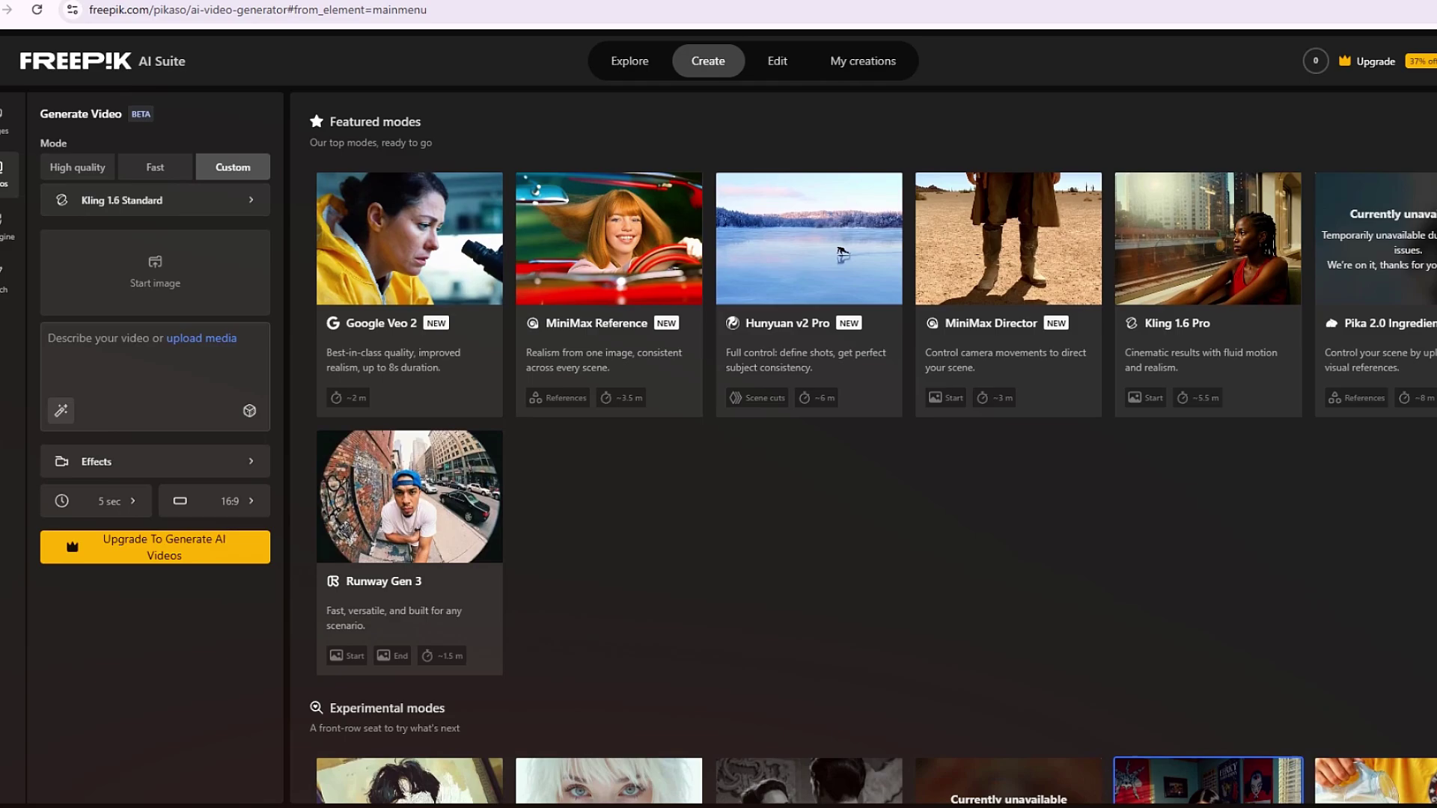
Pick Google Veo 2 from the featured models and check its 5-second duration option.
scroll(874, 449, down, 5)
scroll(873, 449, up, 5)
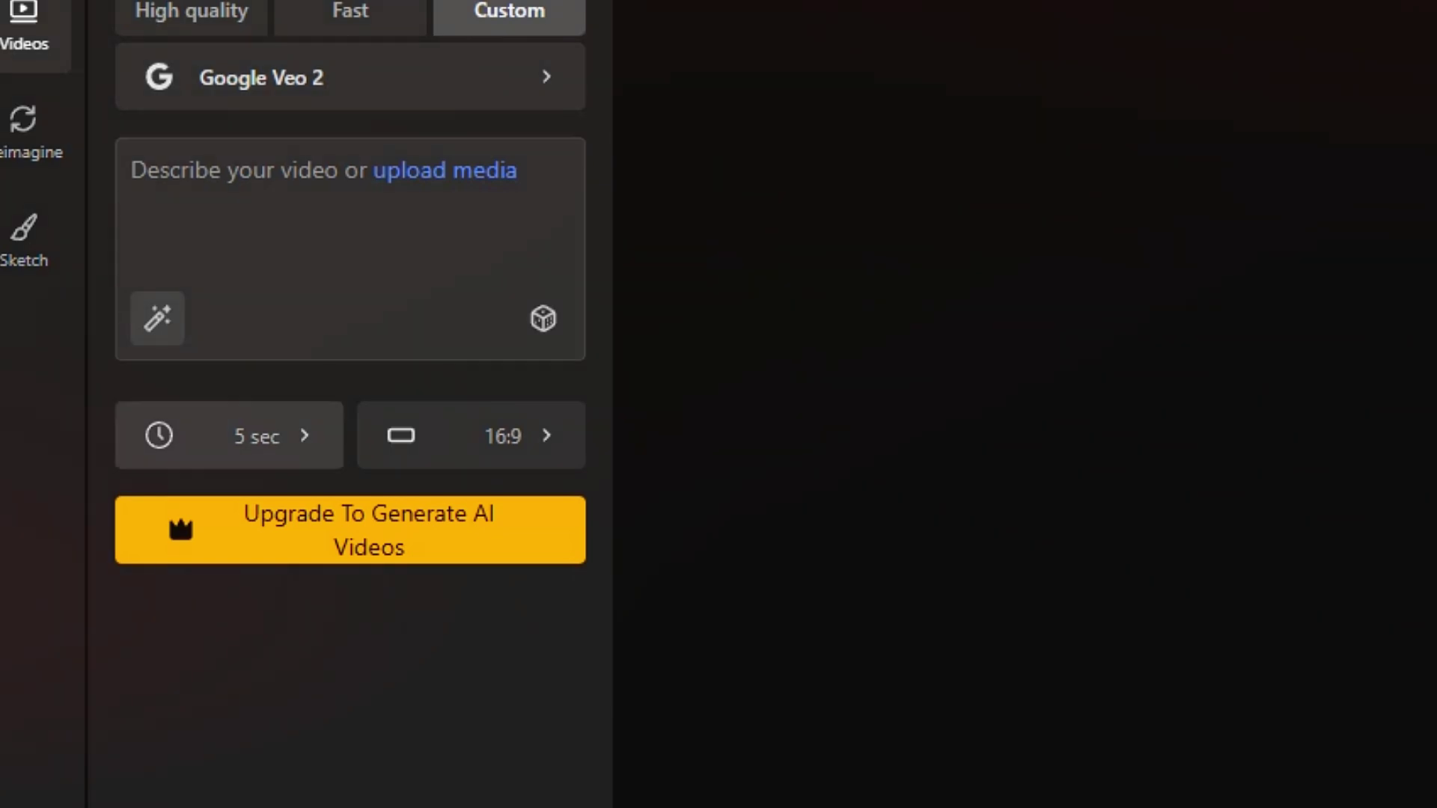
click(229, 435)
click(419, 465)
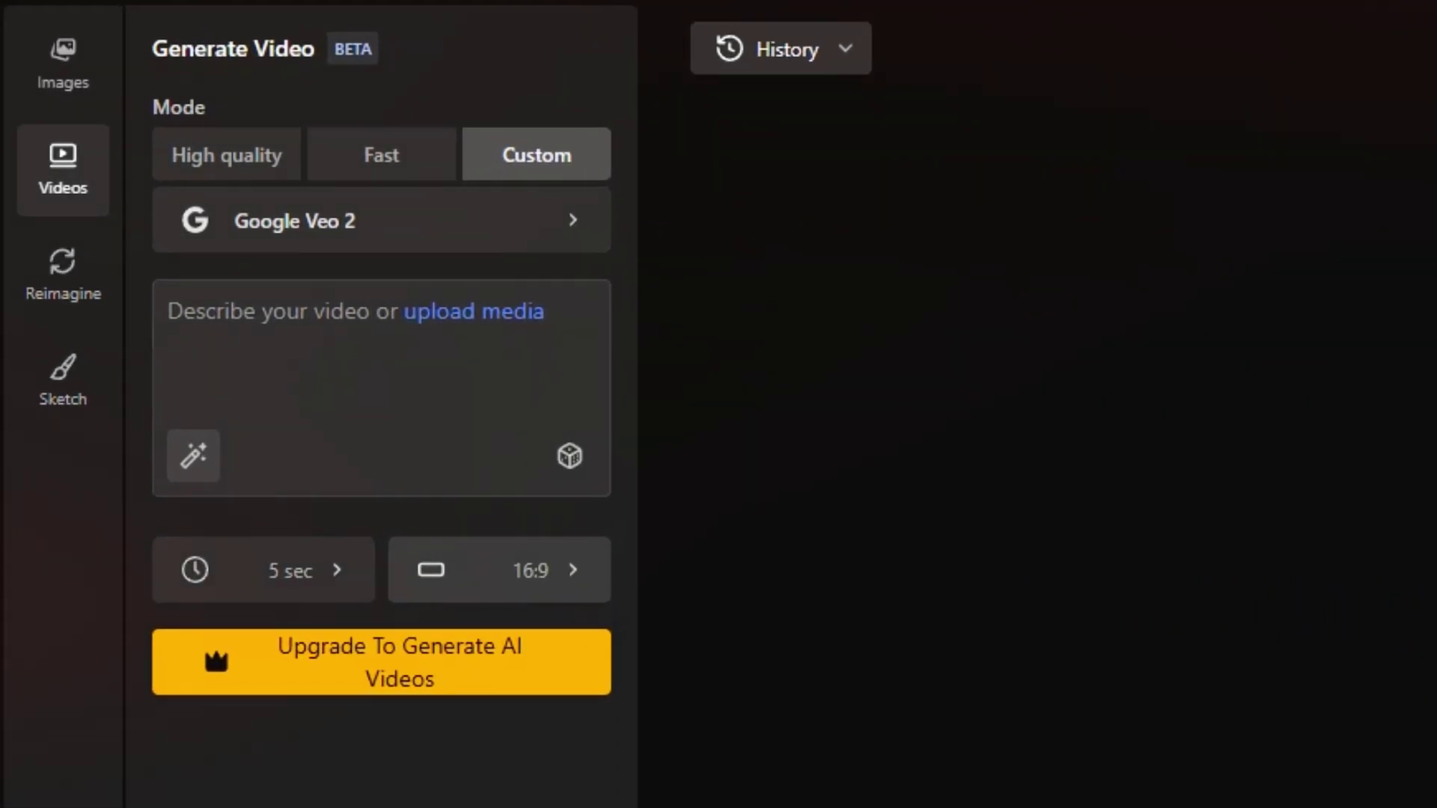
Enter the prompt 'a kite soaring over a windy beach at dusk' and choose 4:3 Classic.
click(337, 360)
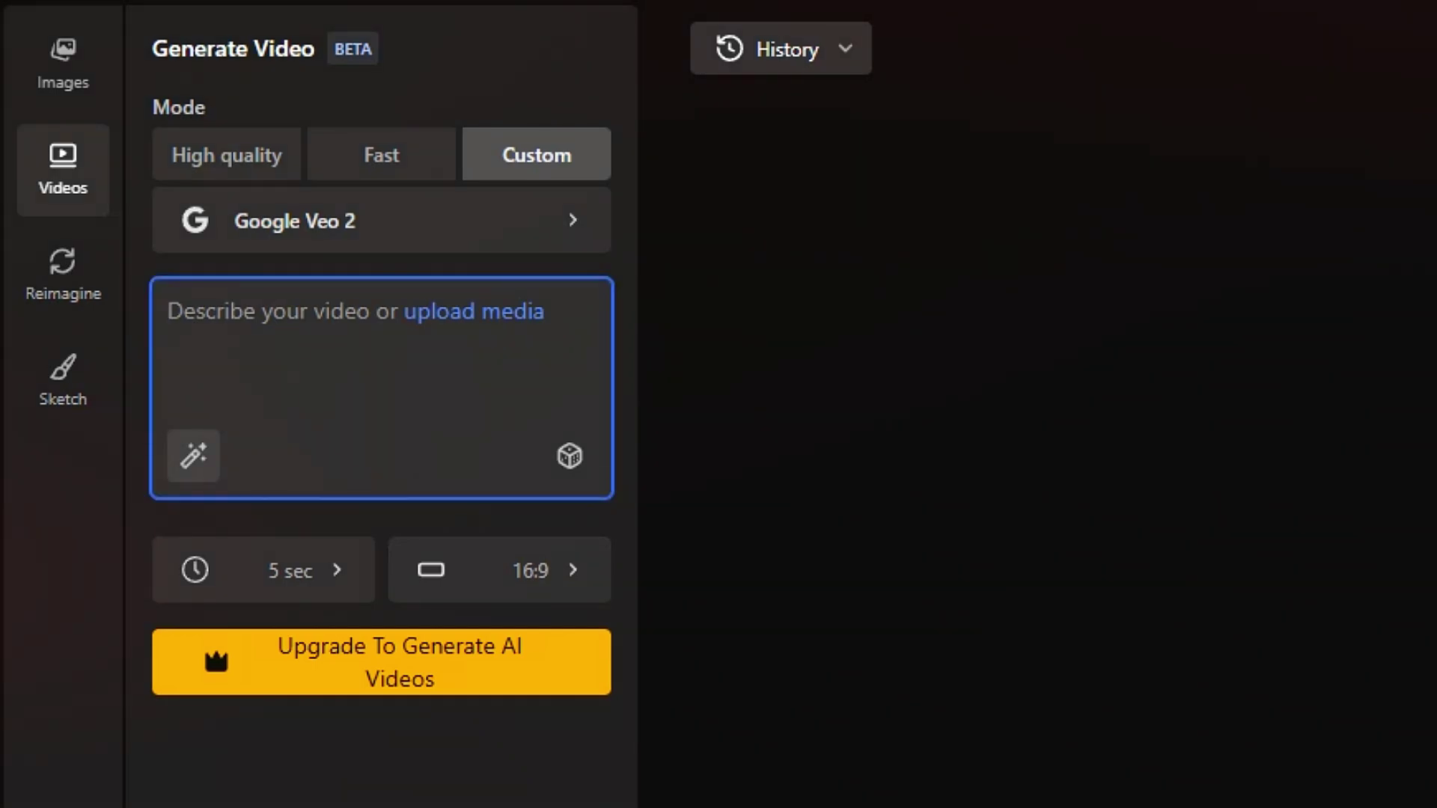
click(499, 569)
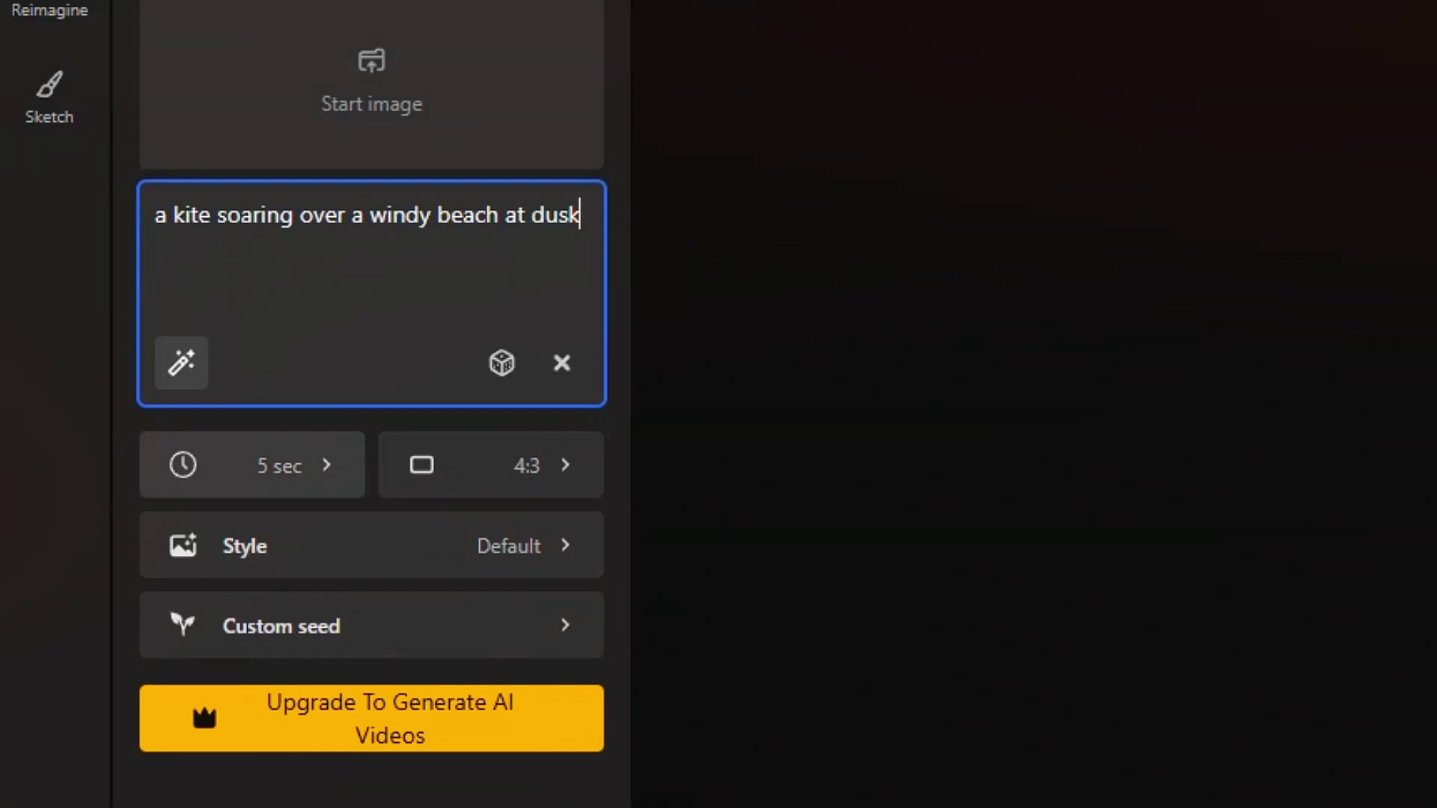
AI-enhance and retype the kite-at-dusk prompt, and set the aspect ratio to 16:9 Widescreen.
click(181, 363)
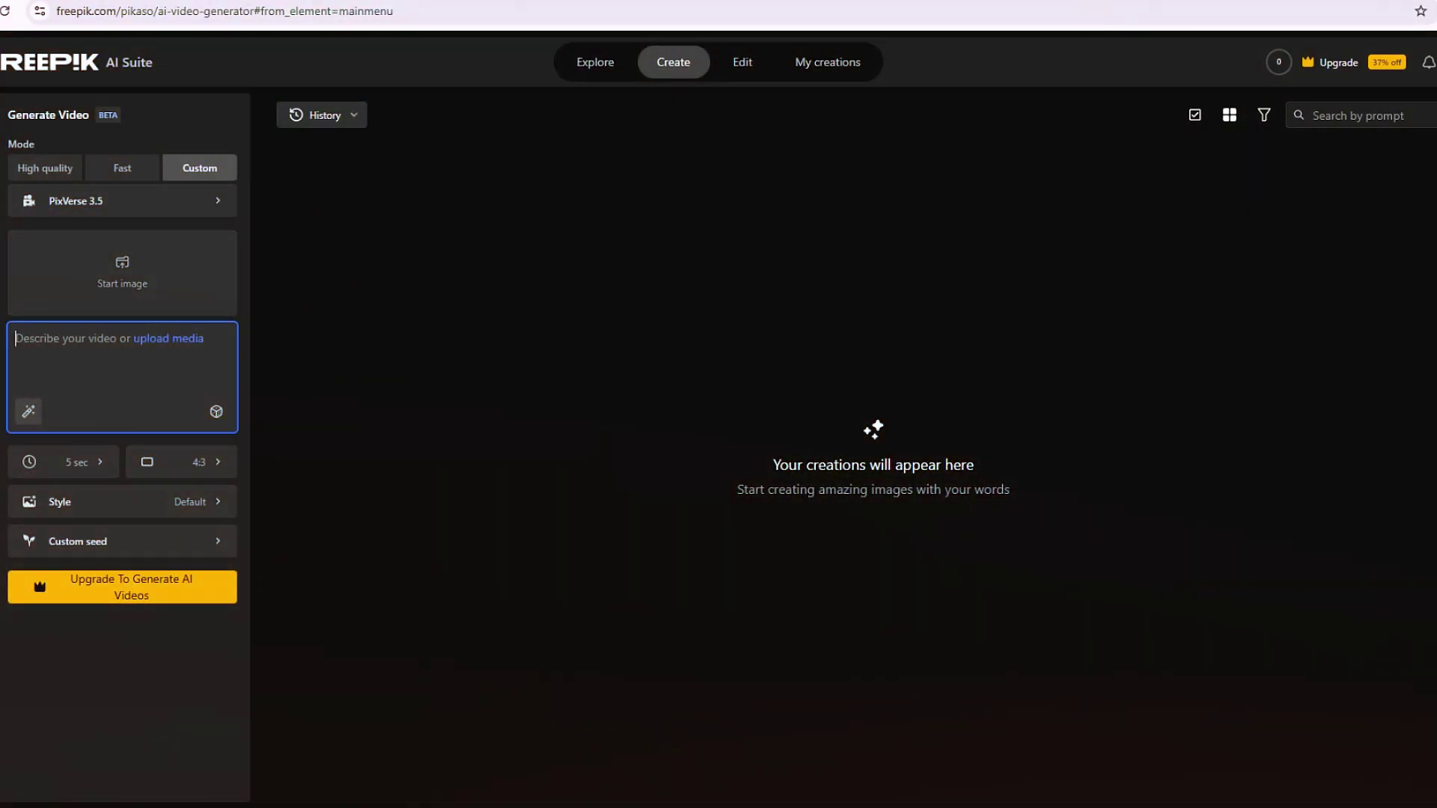
text(a kite soaring over a windy beach at dusk)
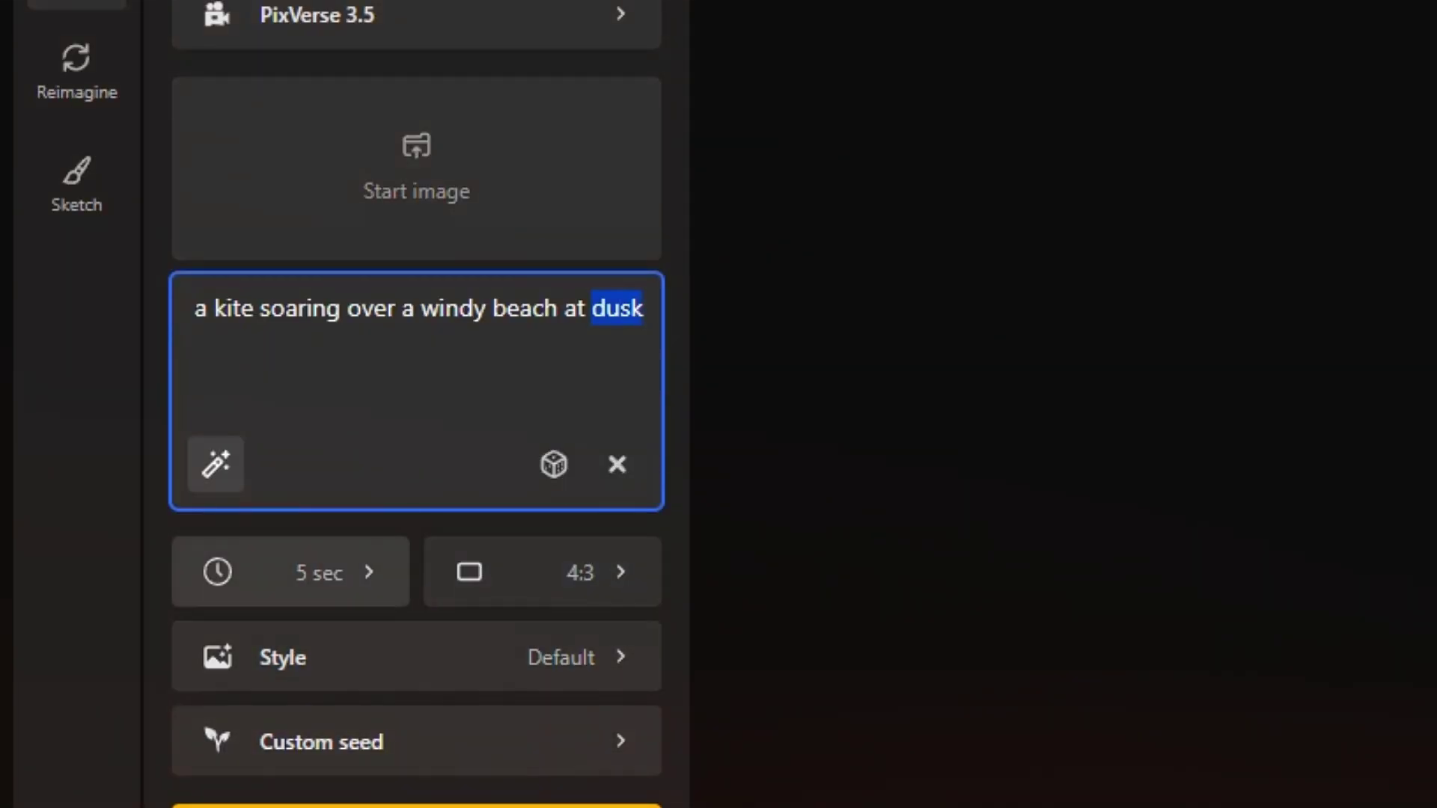
click(542, 572)
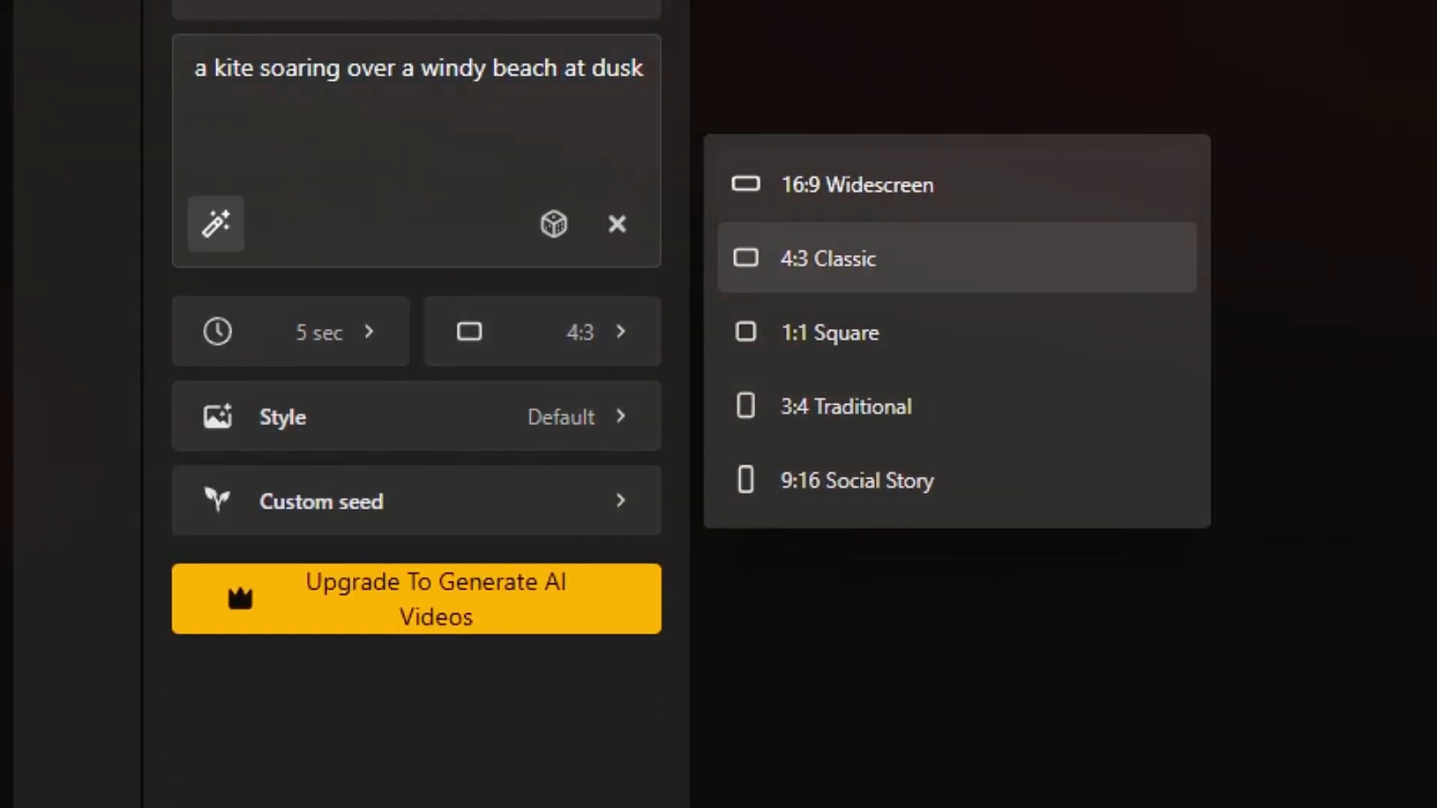
click(858, 185)
click(542, 332)
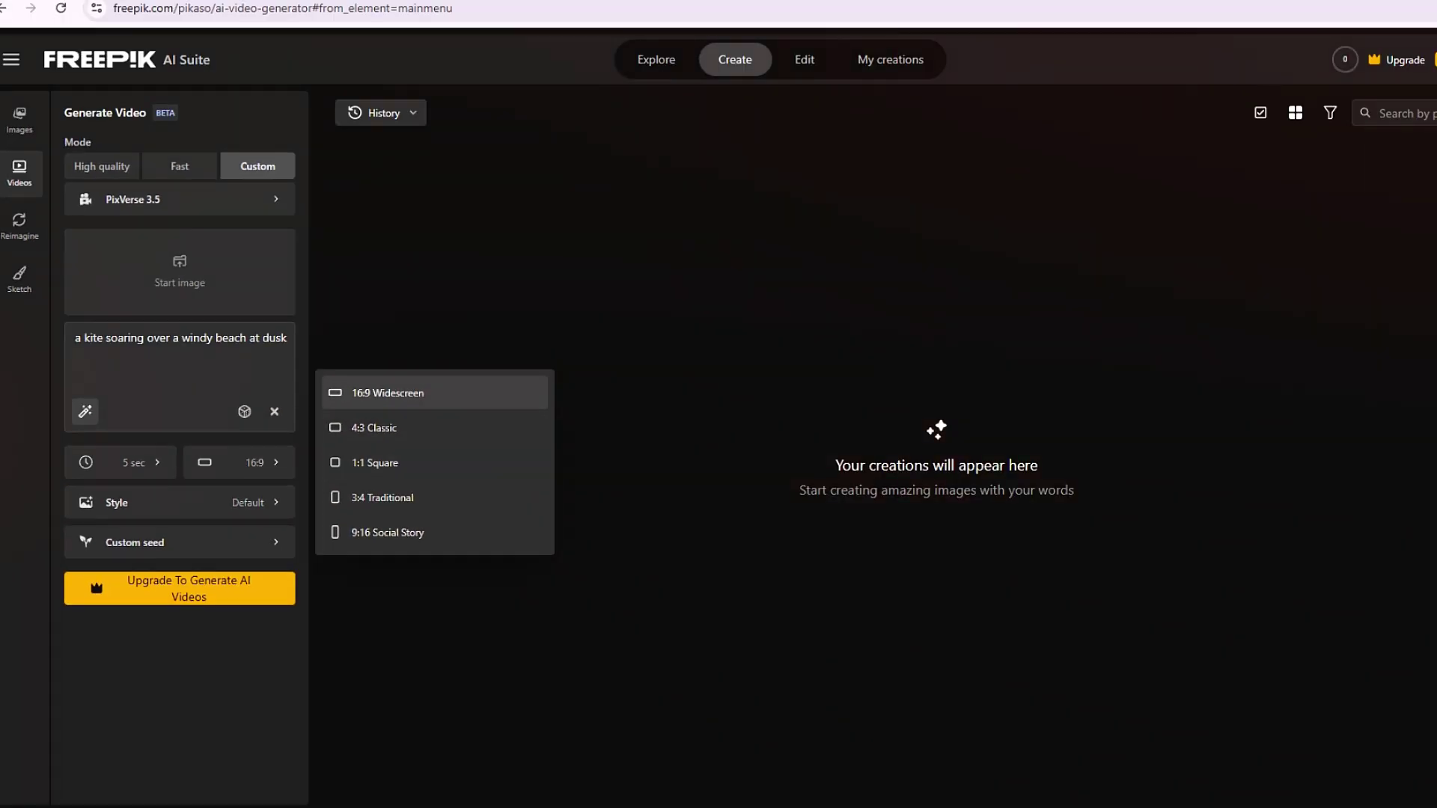
click(133, 463)
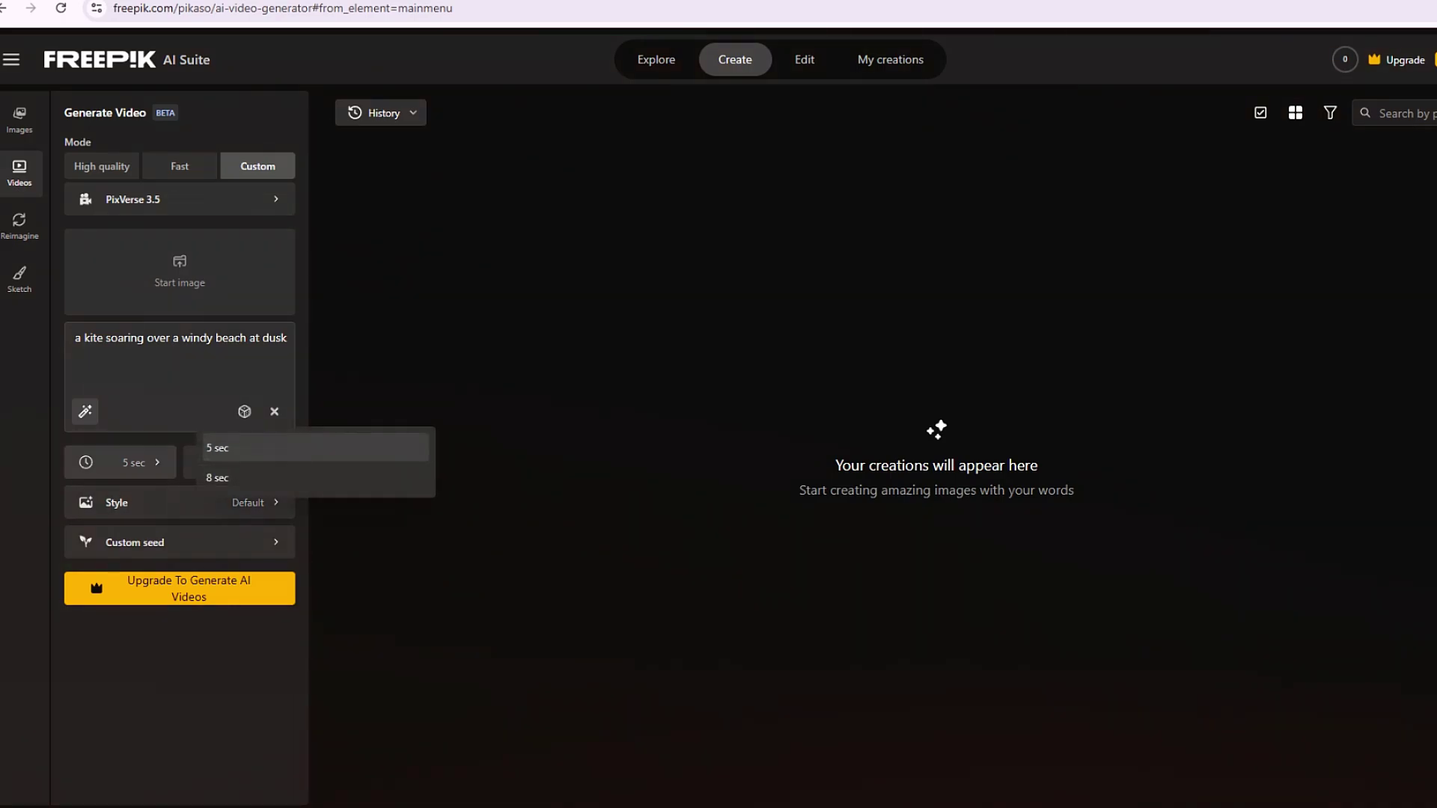
click(180, 502)
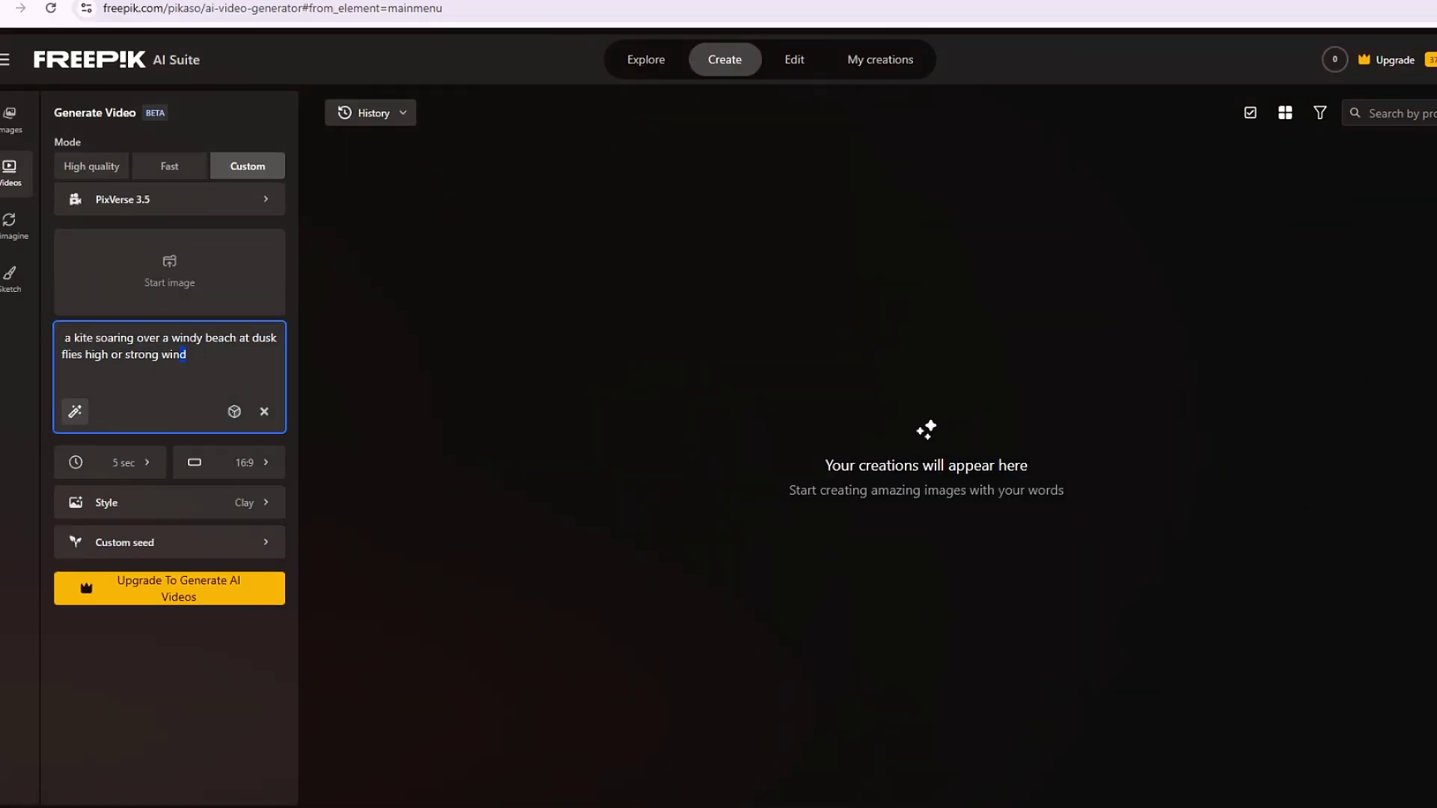
Select the appended prompt words 'flies high or strong wind' so they can be deleted.
key(ctrl+shift+Left)
key(ctrl+shift+Left)
key(ctrl+shift+Left)
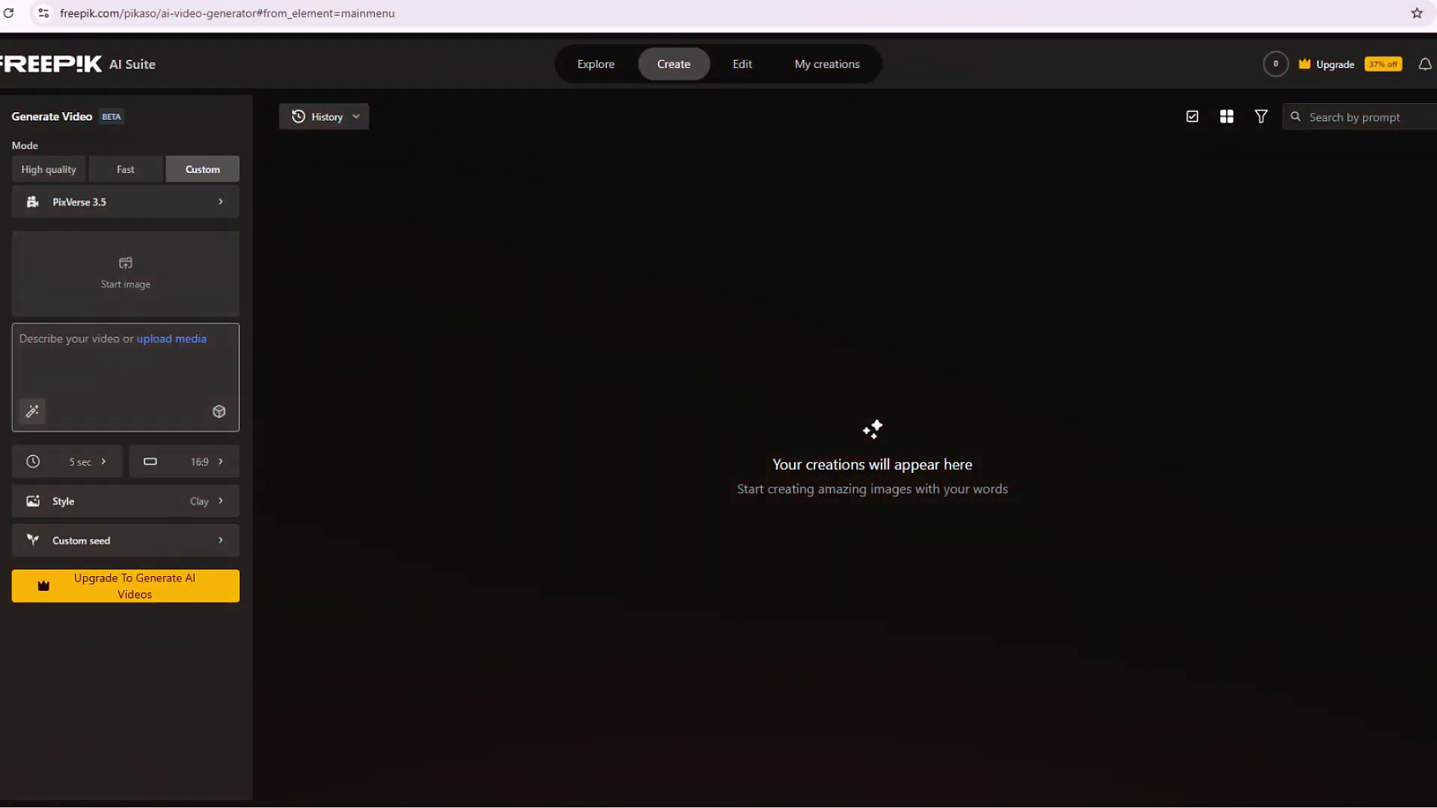
Enter 'a kite dances over a stormy sea', restore 16:9 after trying 9:16, keep 5 sec, and enhance it.
text(a kite dances over a stormy sea)
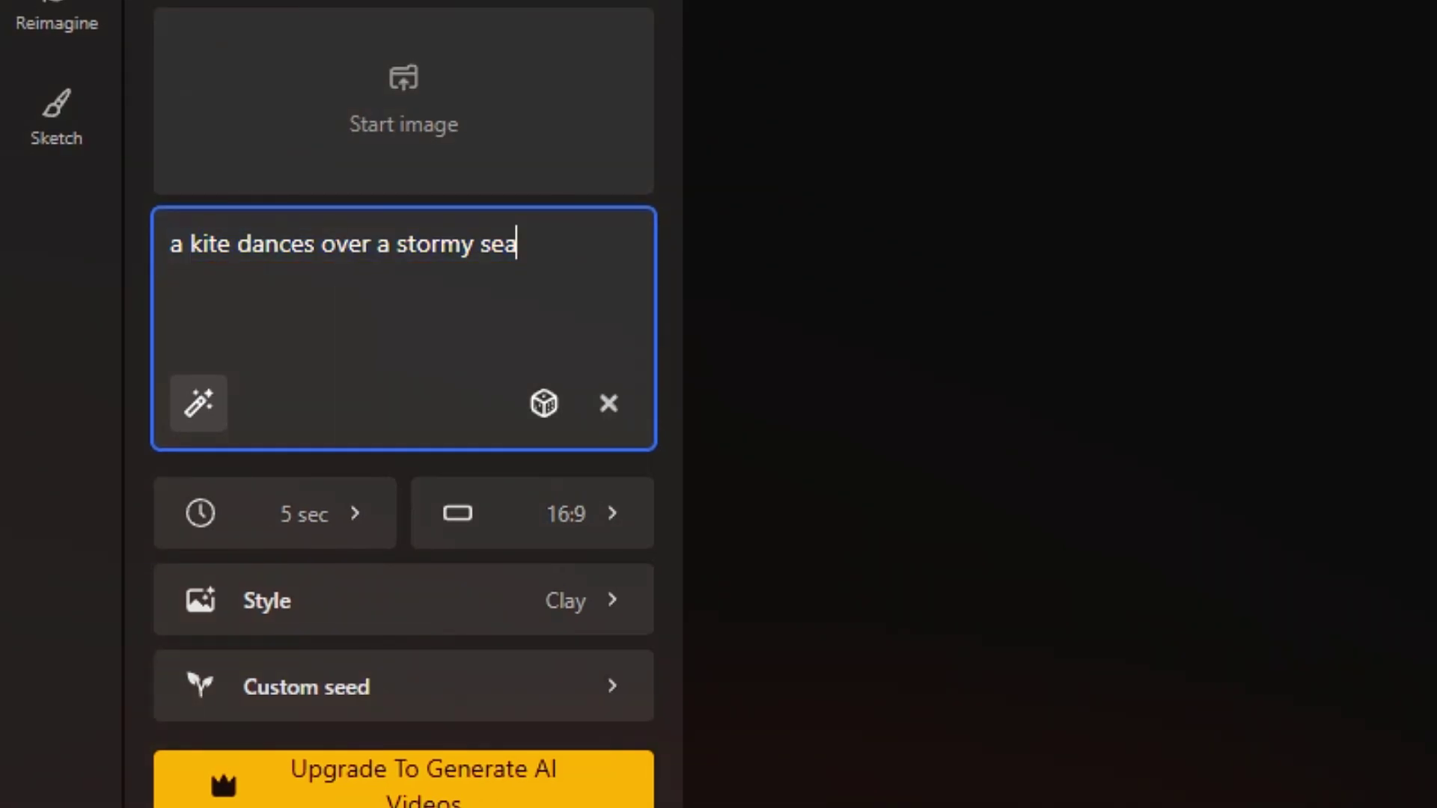
click(532, 514)
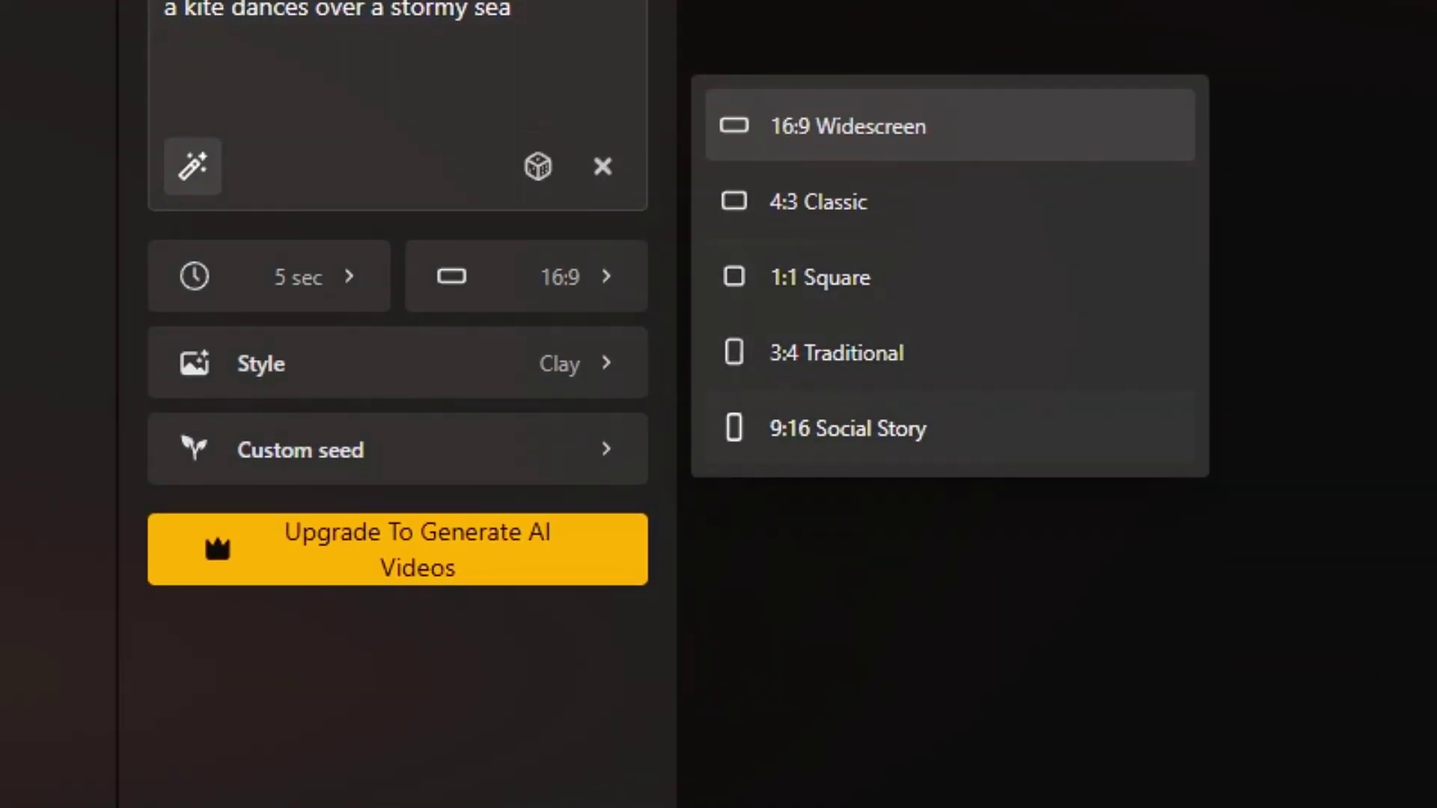
click(848, 428)
click(526, 276)
click(848, 125)
click(299, 276)
click(494, 244)
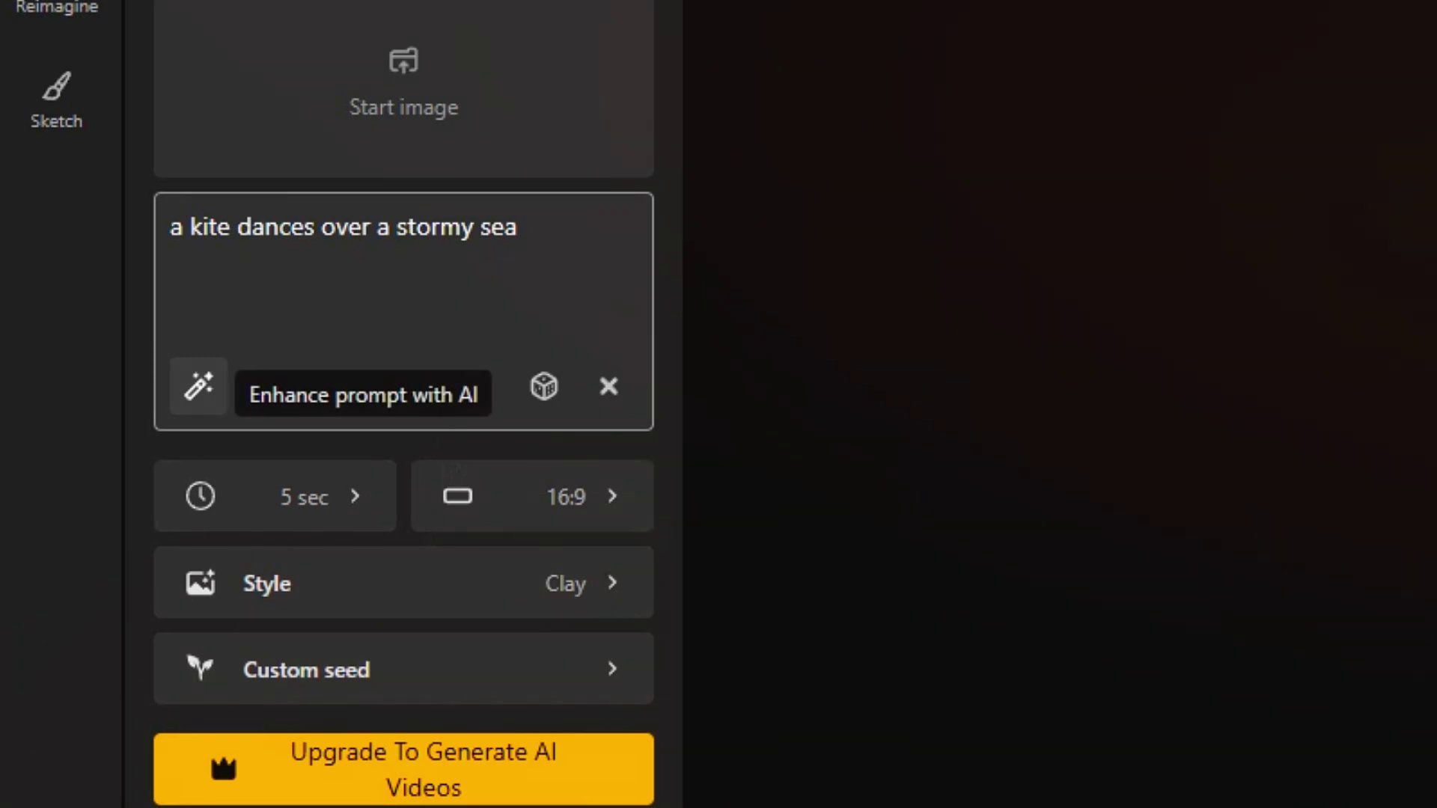
click(199, 386)
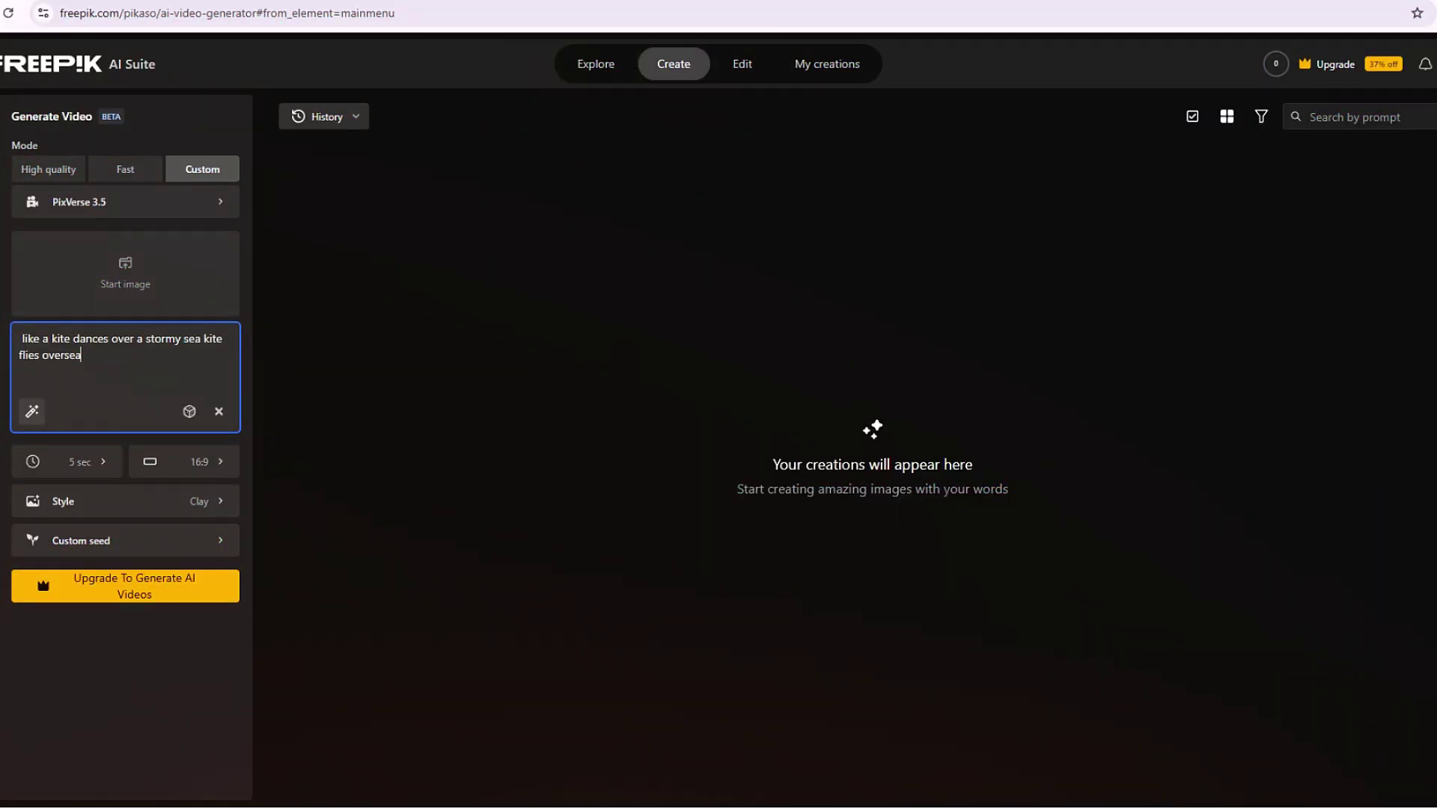
Append 'no diving' to the end of the kite prompt and deselect the text.
text(no diving)
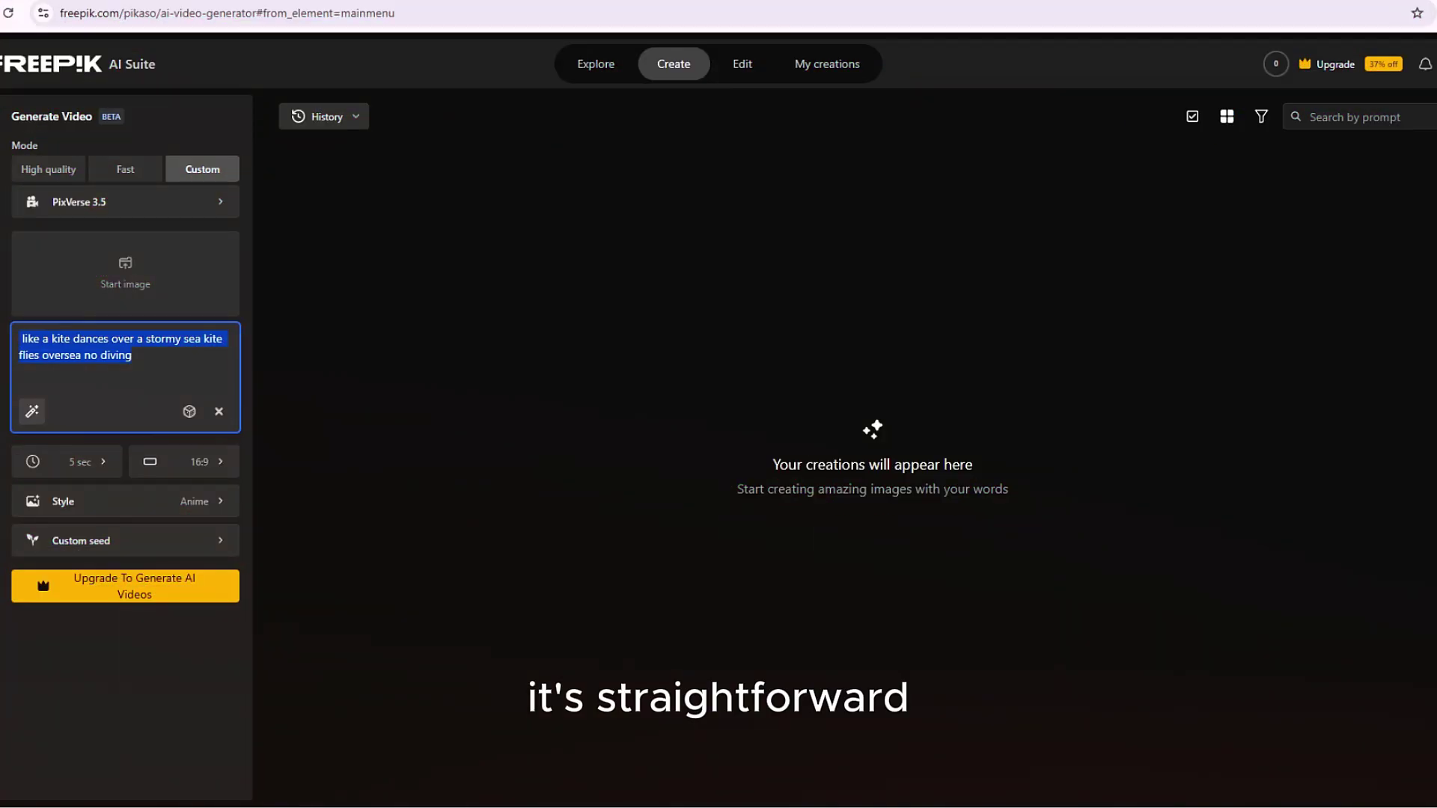
key(Right)
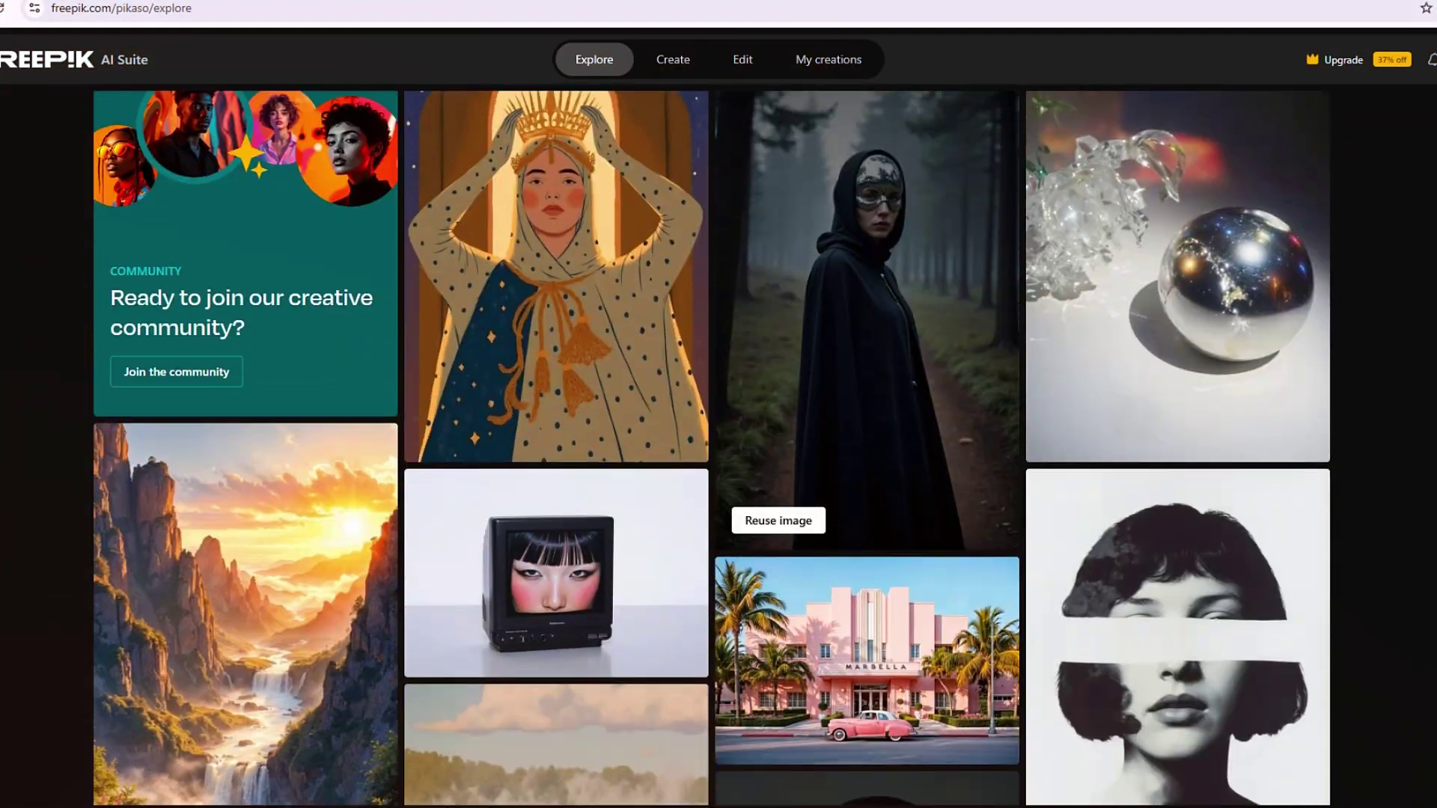
Start Generate images, view its models, and enter the prompt 'a frozen river under a bridge'.
scroll(718, 449, up, 2)
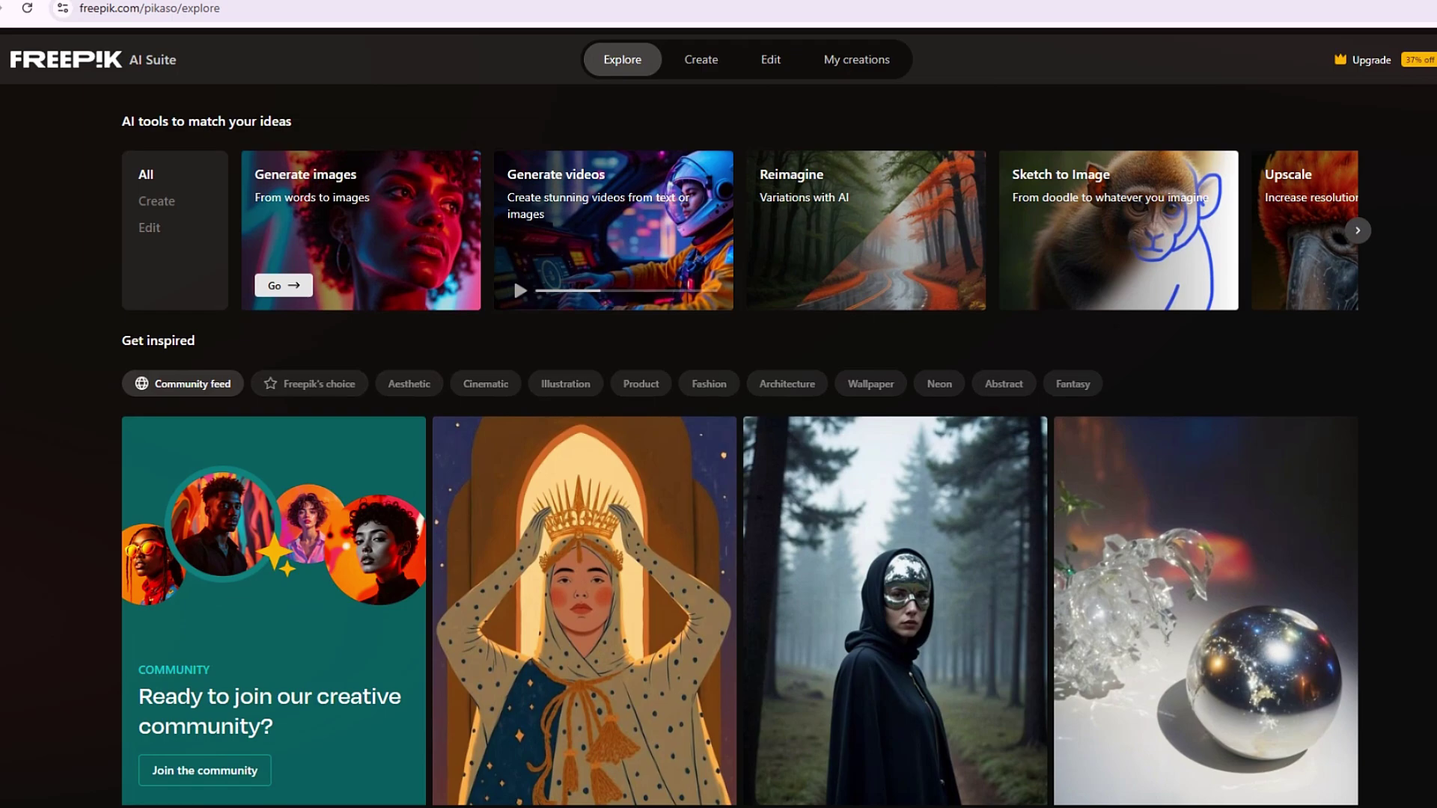
click(513, 277)
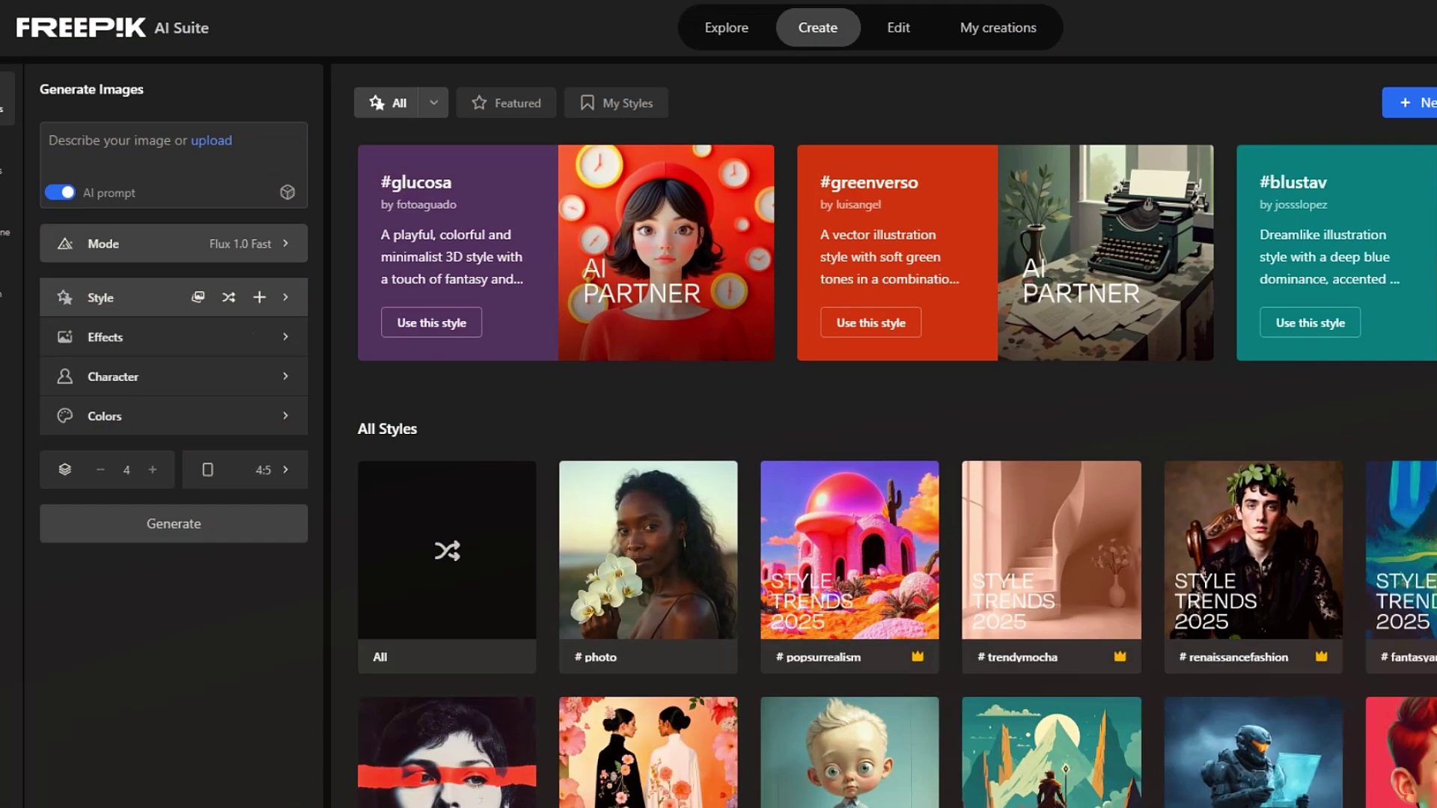
click(146, 245)
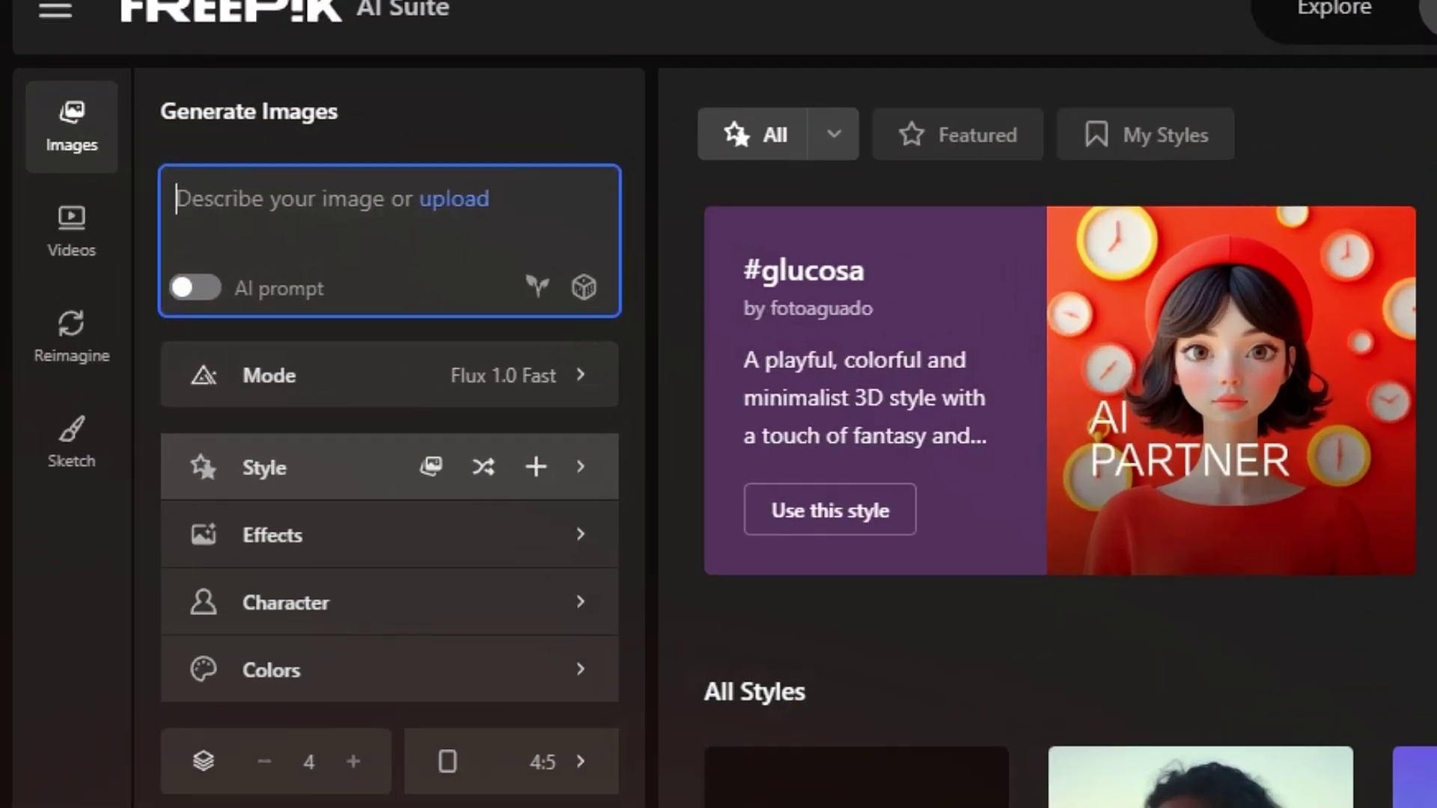
text(a frozen river under a bridge)
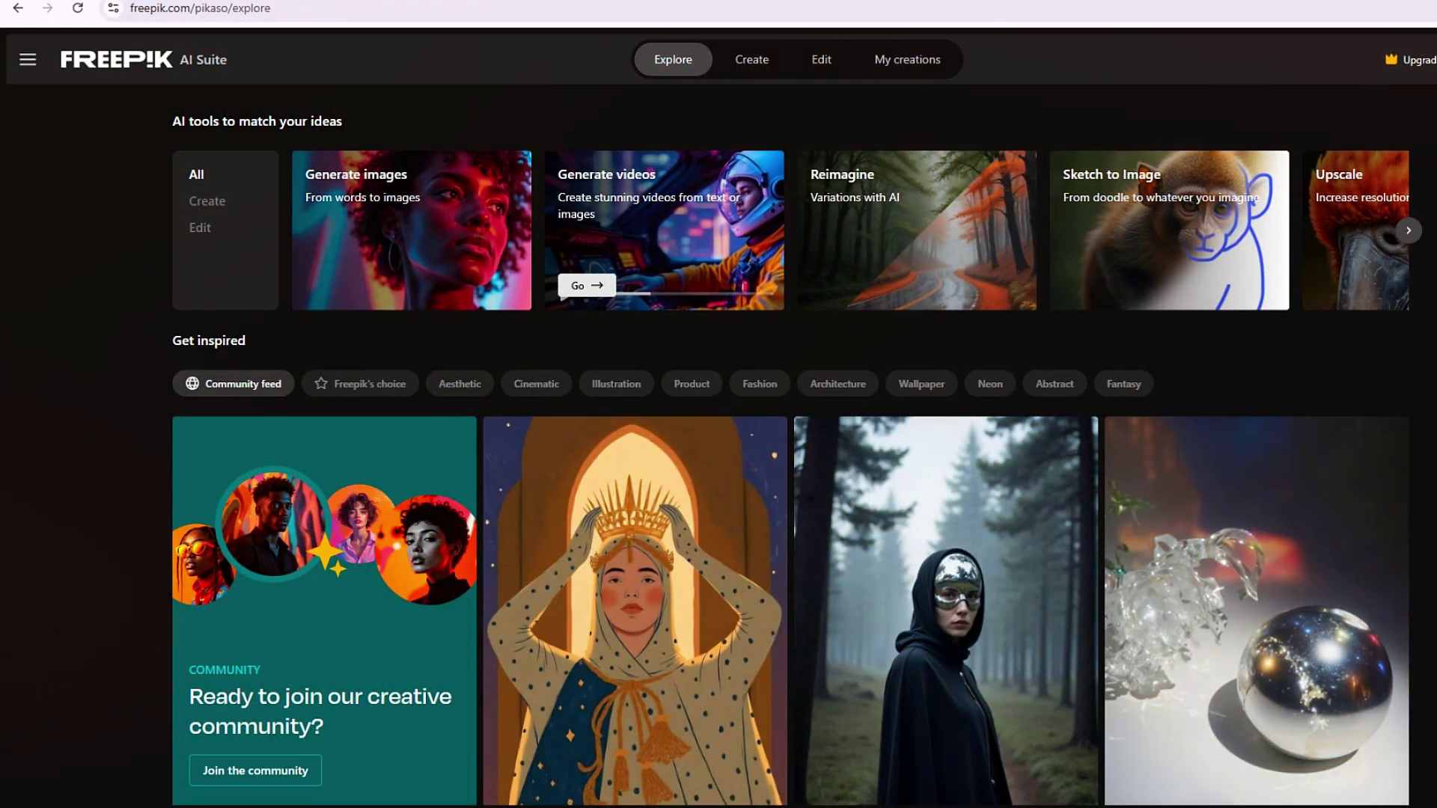
Switch to Videos and delete all of the previous video prompt text.
click(587, 285)
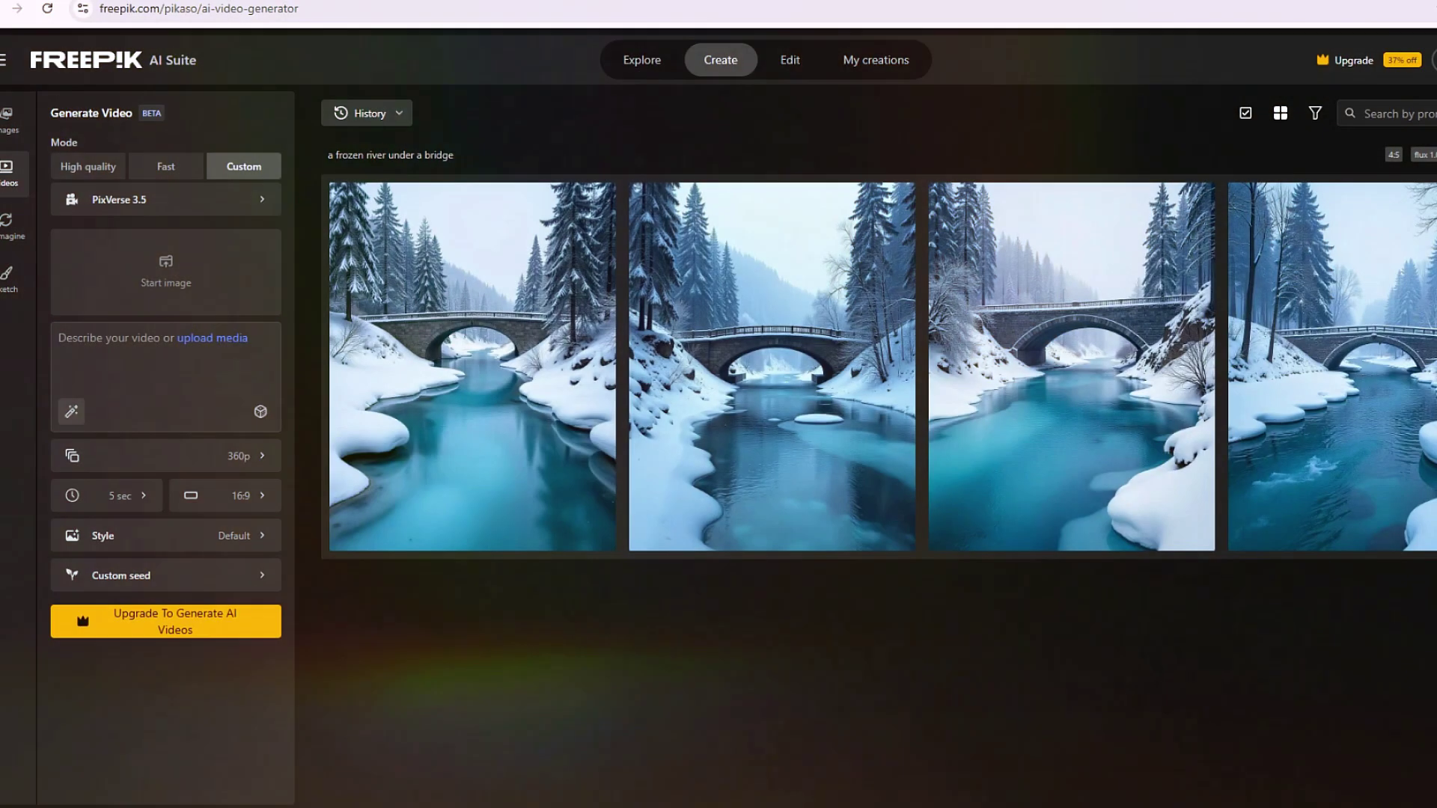
click(291, 411)
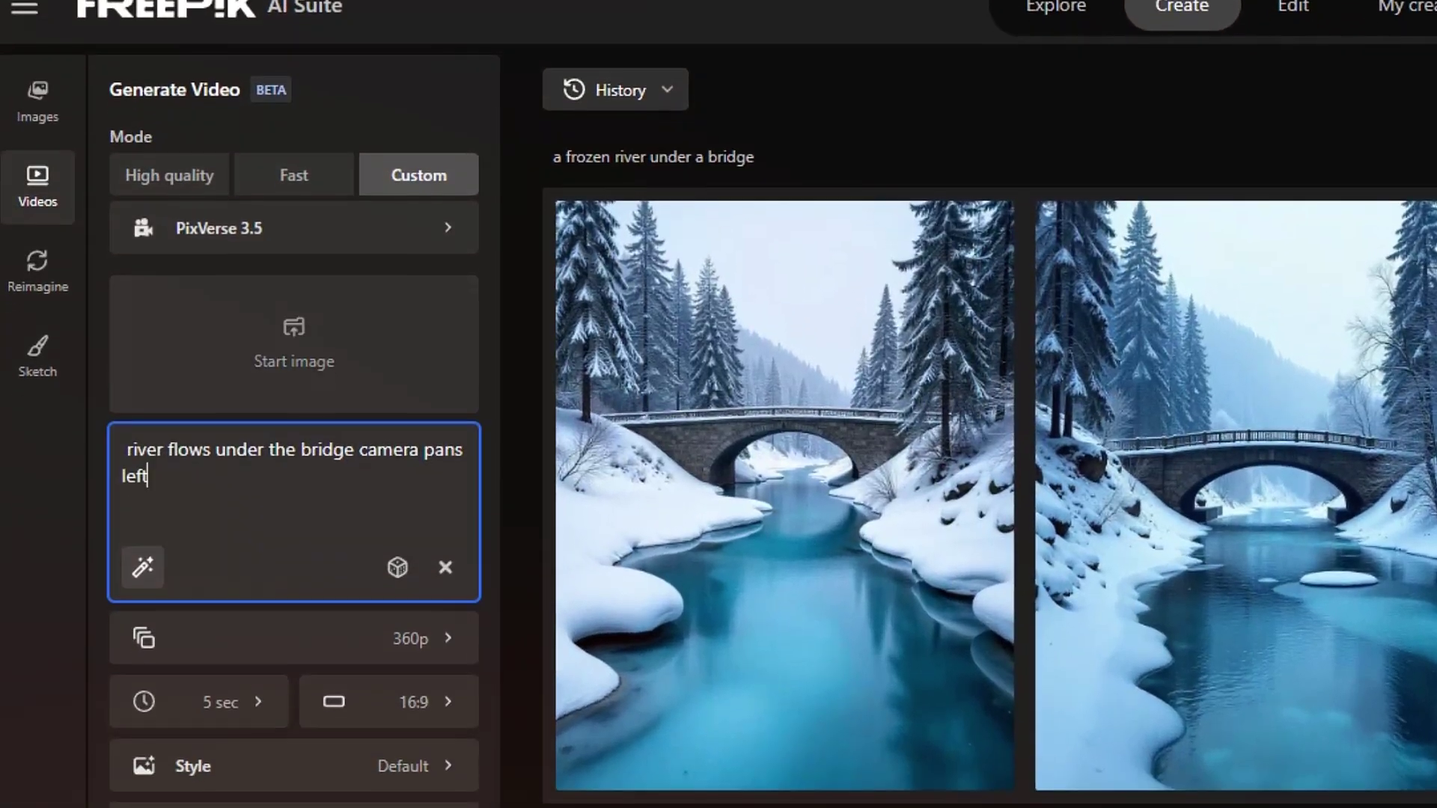
key(ctrl+a)
key(BackSpace)
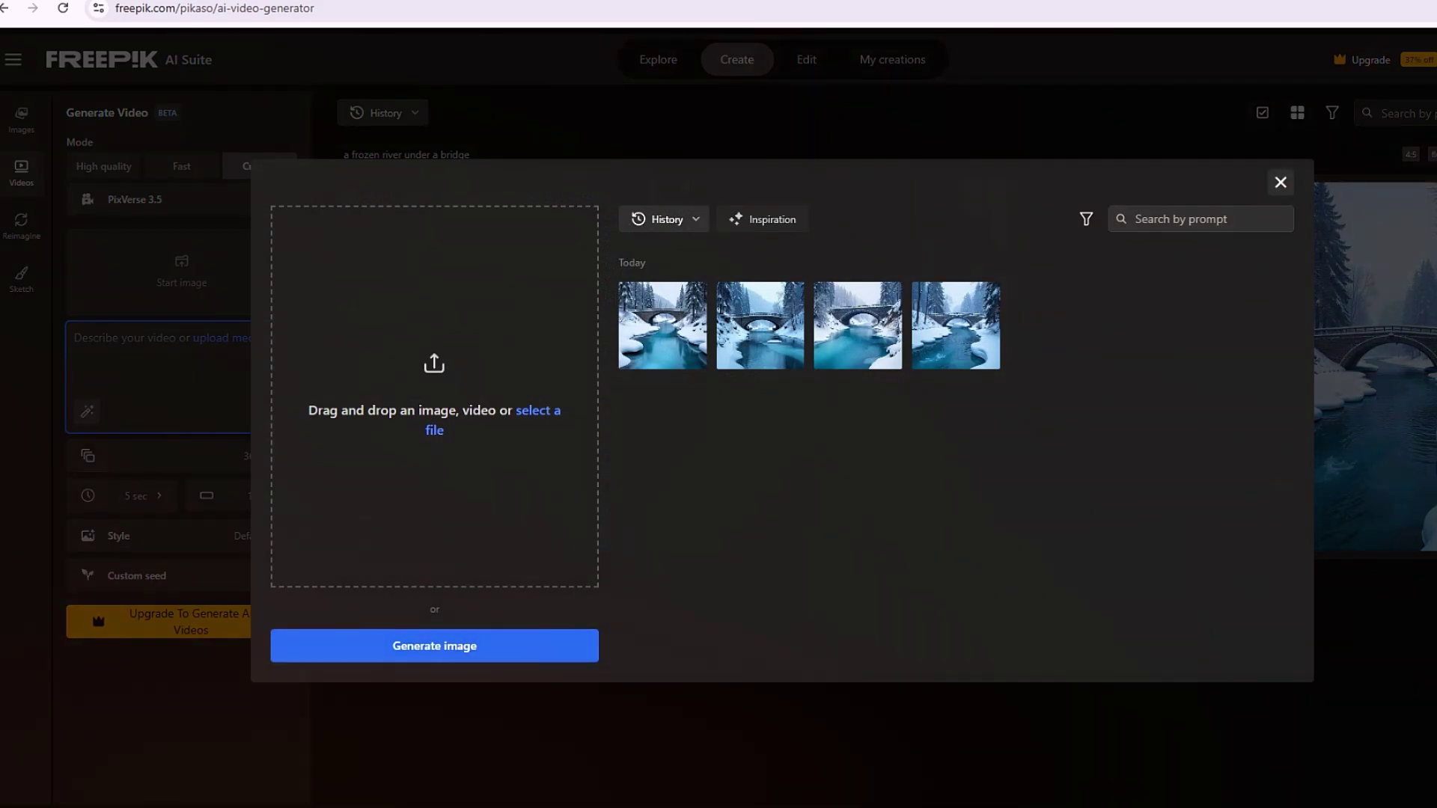
Close the media picker, enter the prompt 'a man walking', and enhance it with AI.
key(Escape)
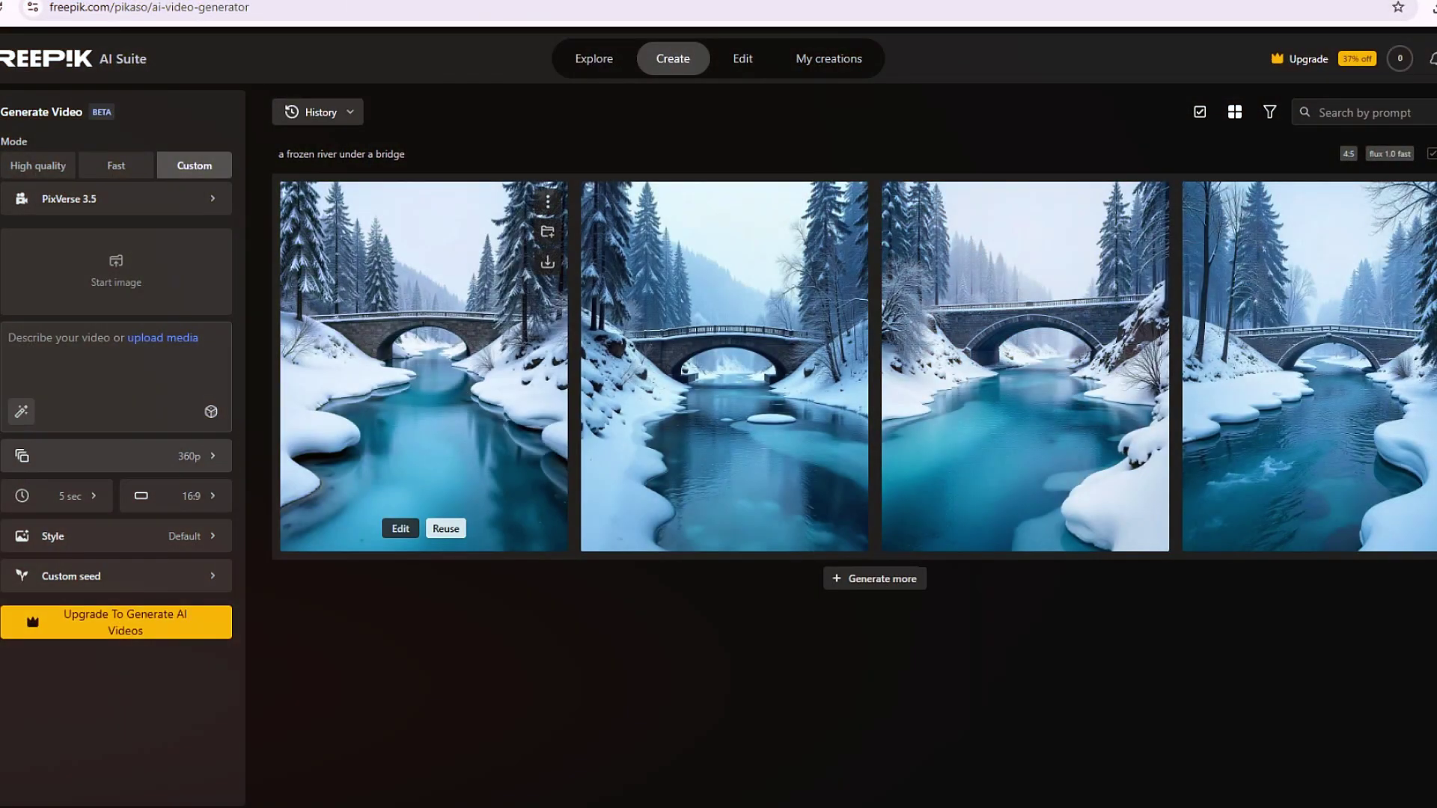
click(112, 367)
text(a ma)
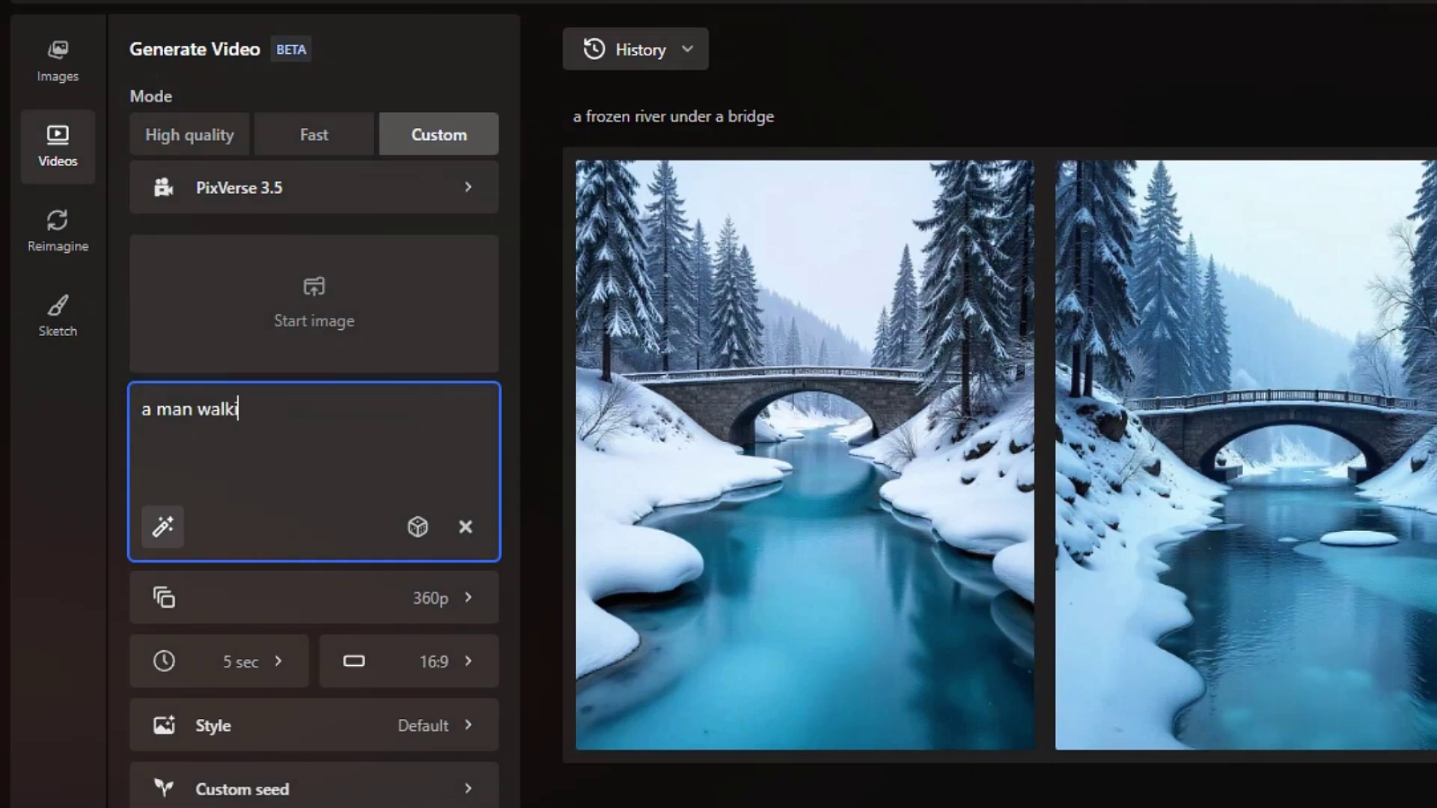
text(n walking,)
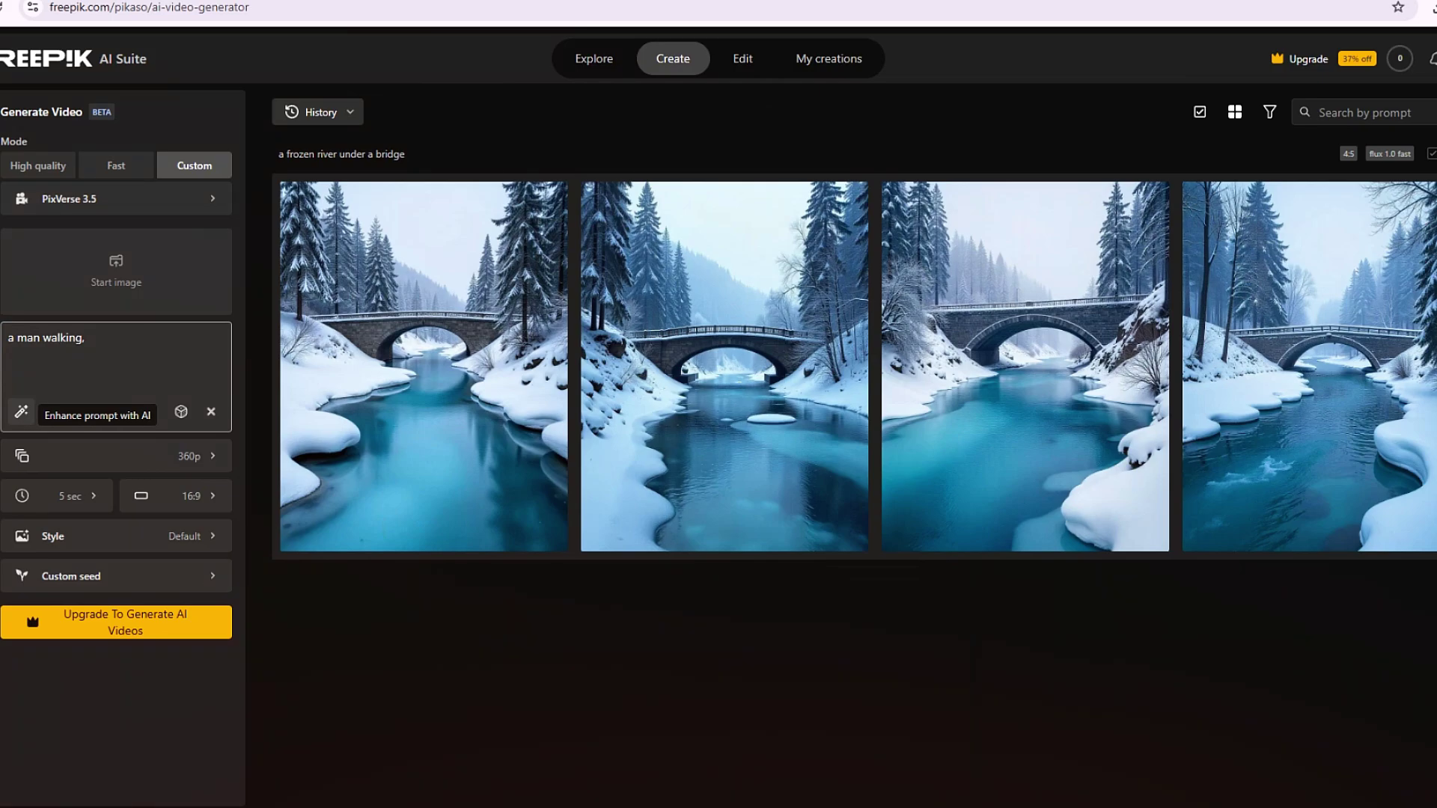
click(21, 411)
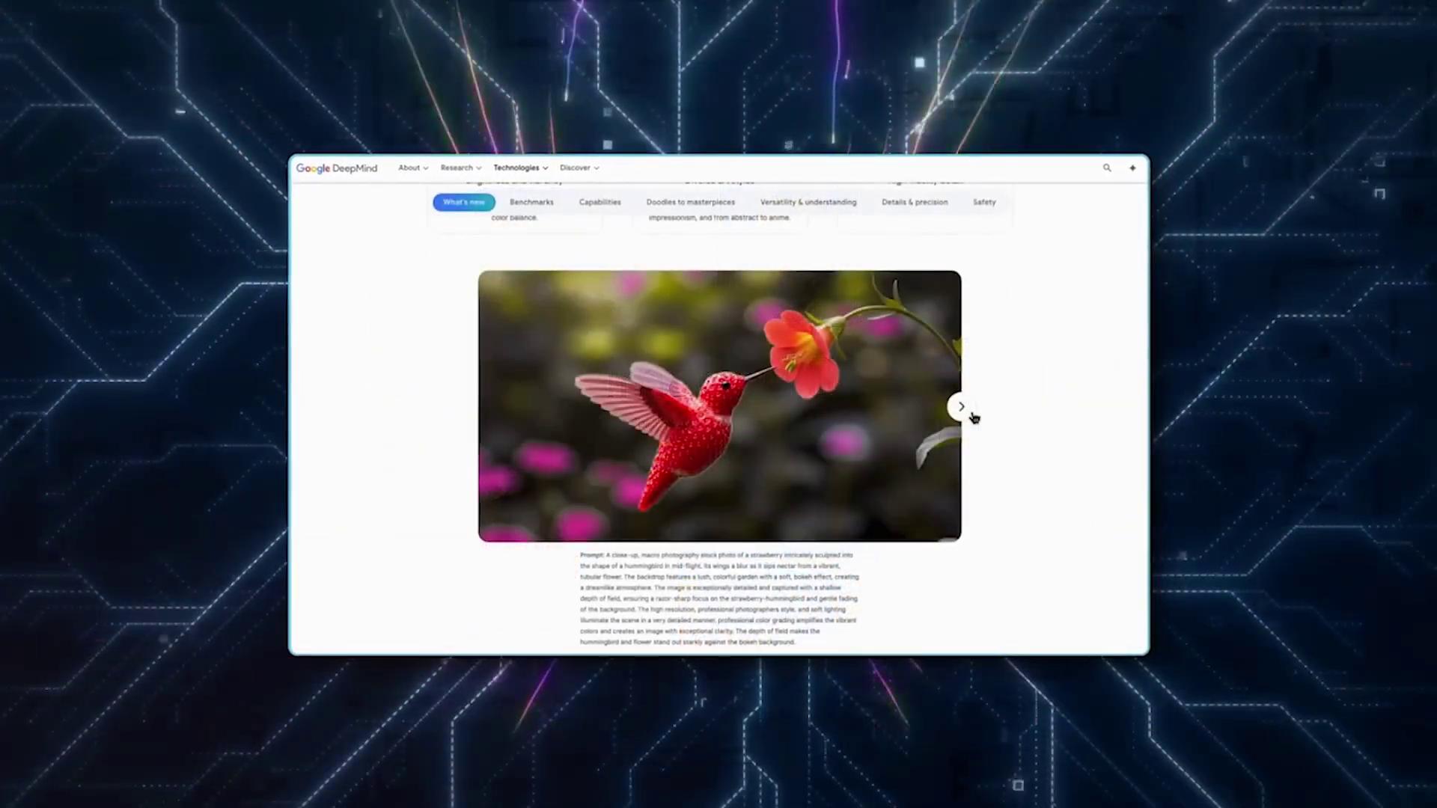
Advance the Imagen 3 sample carousel two images past the strawberry hummingbird.
click(966, 410)
click(969, 412)
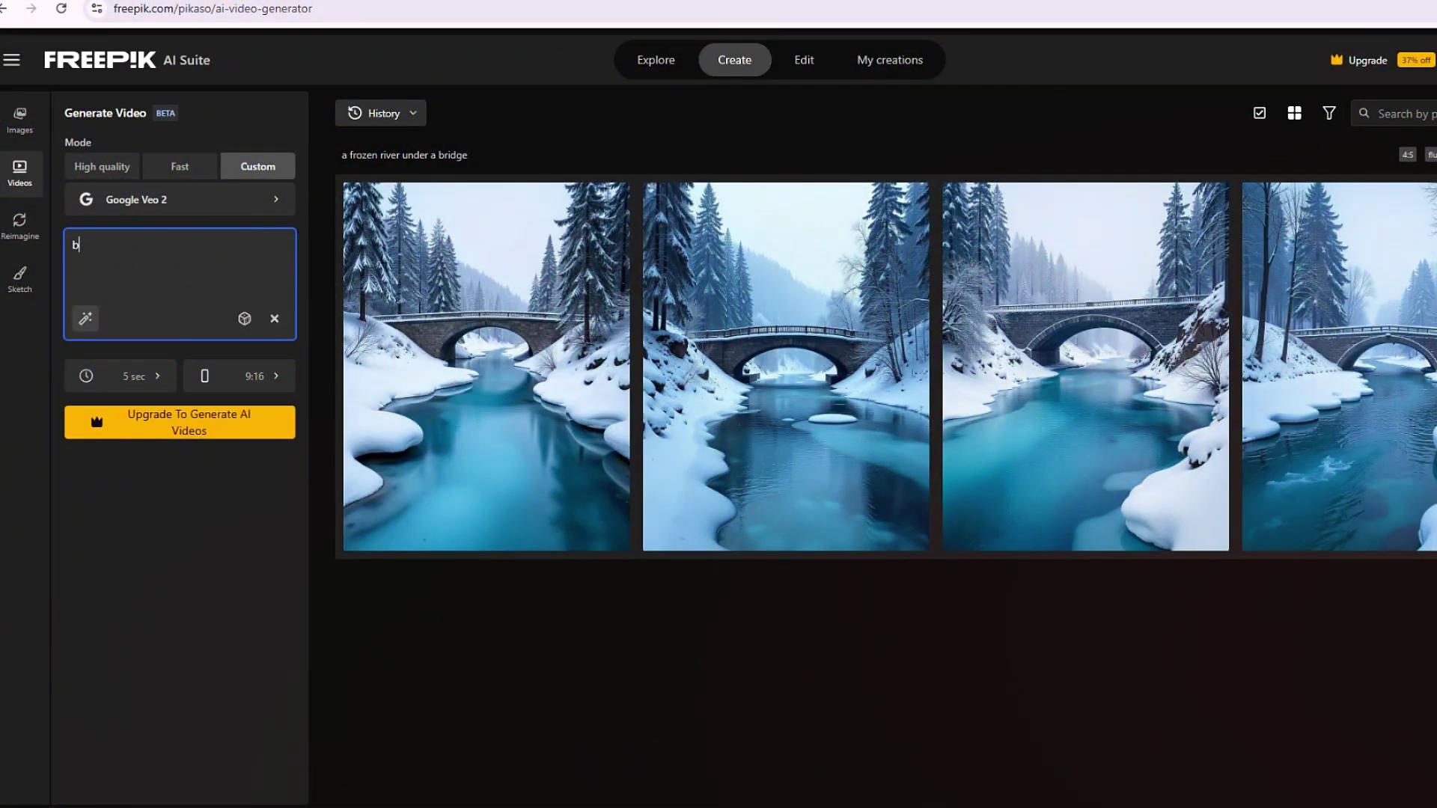
Add 'no trees' to the prompt, view the fish image, then replace the prompt with 'bird over cliffs'.
text(no t)
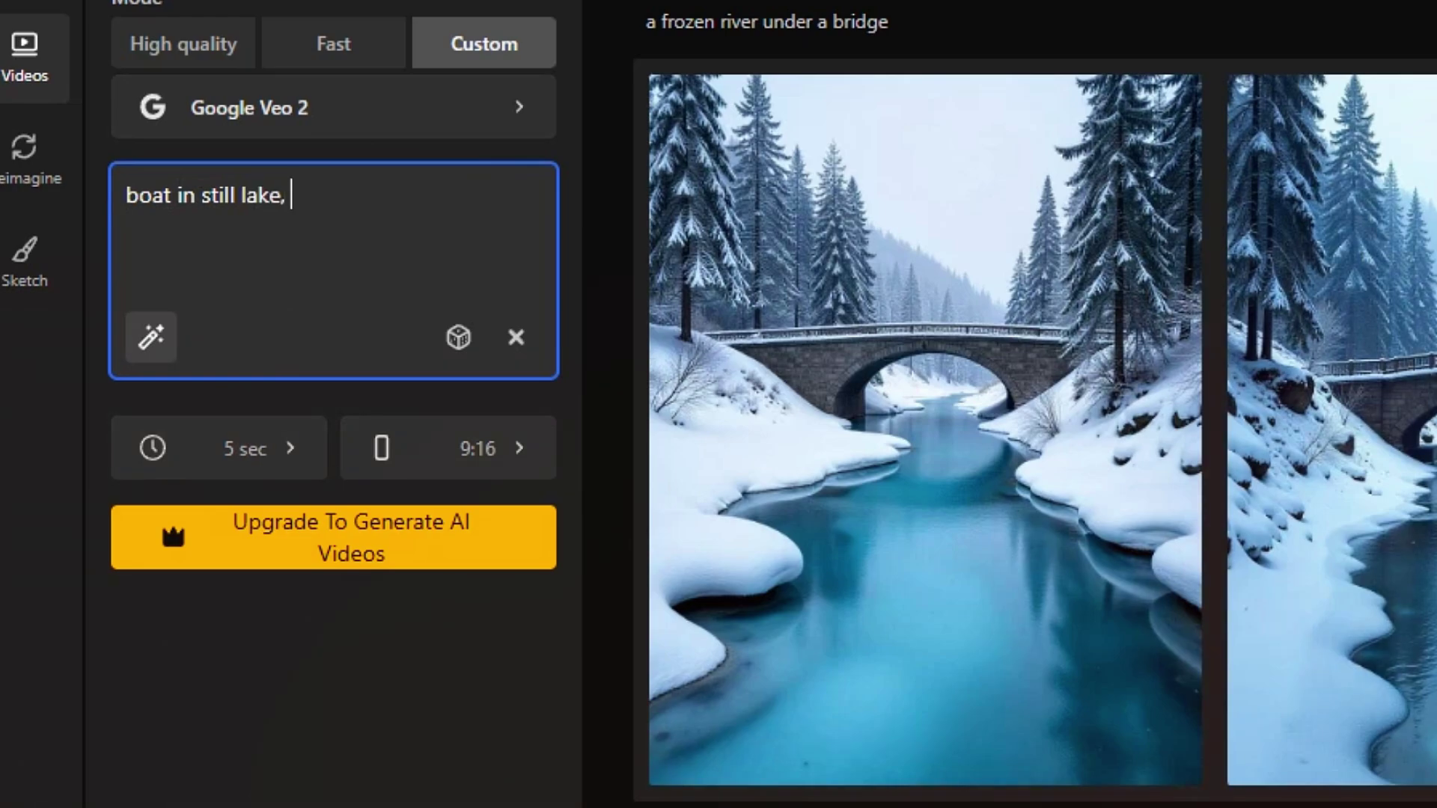
text(rees)
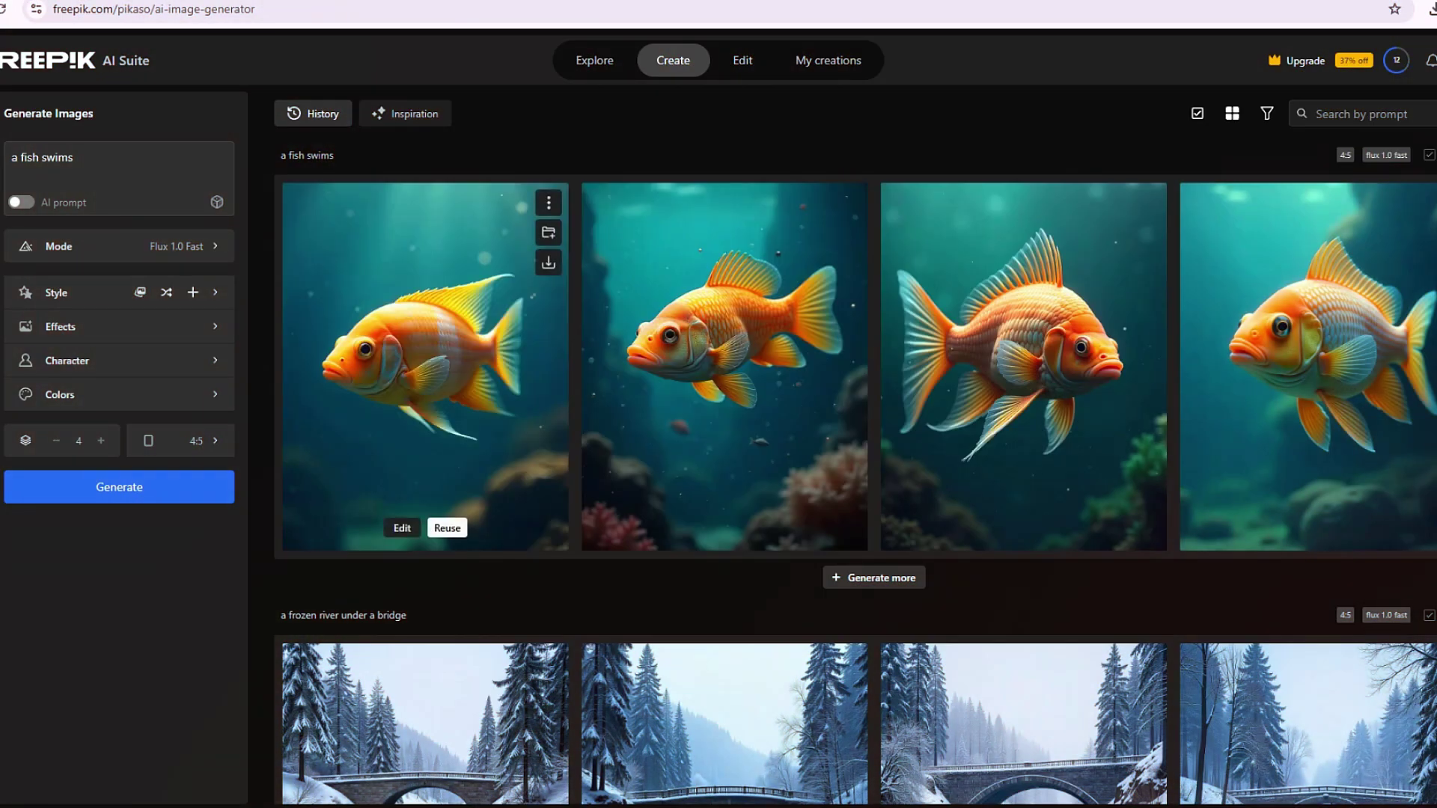
click(724, 367)
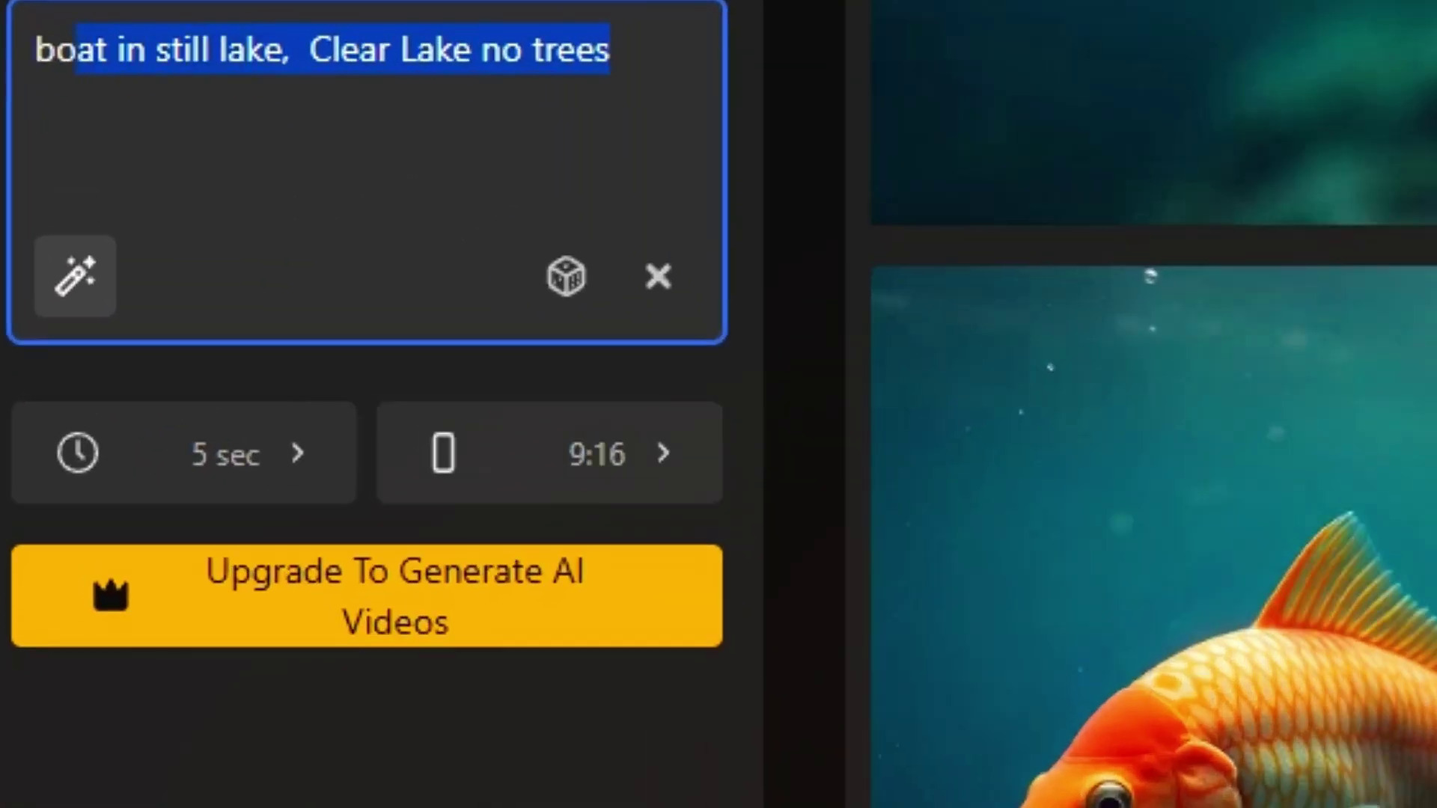
key(BackSpace)
text(bird over cliffs)
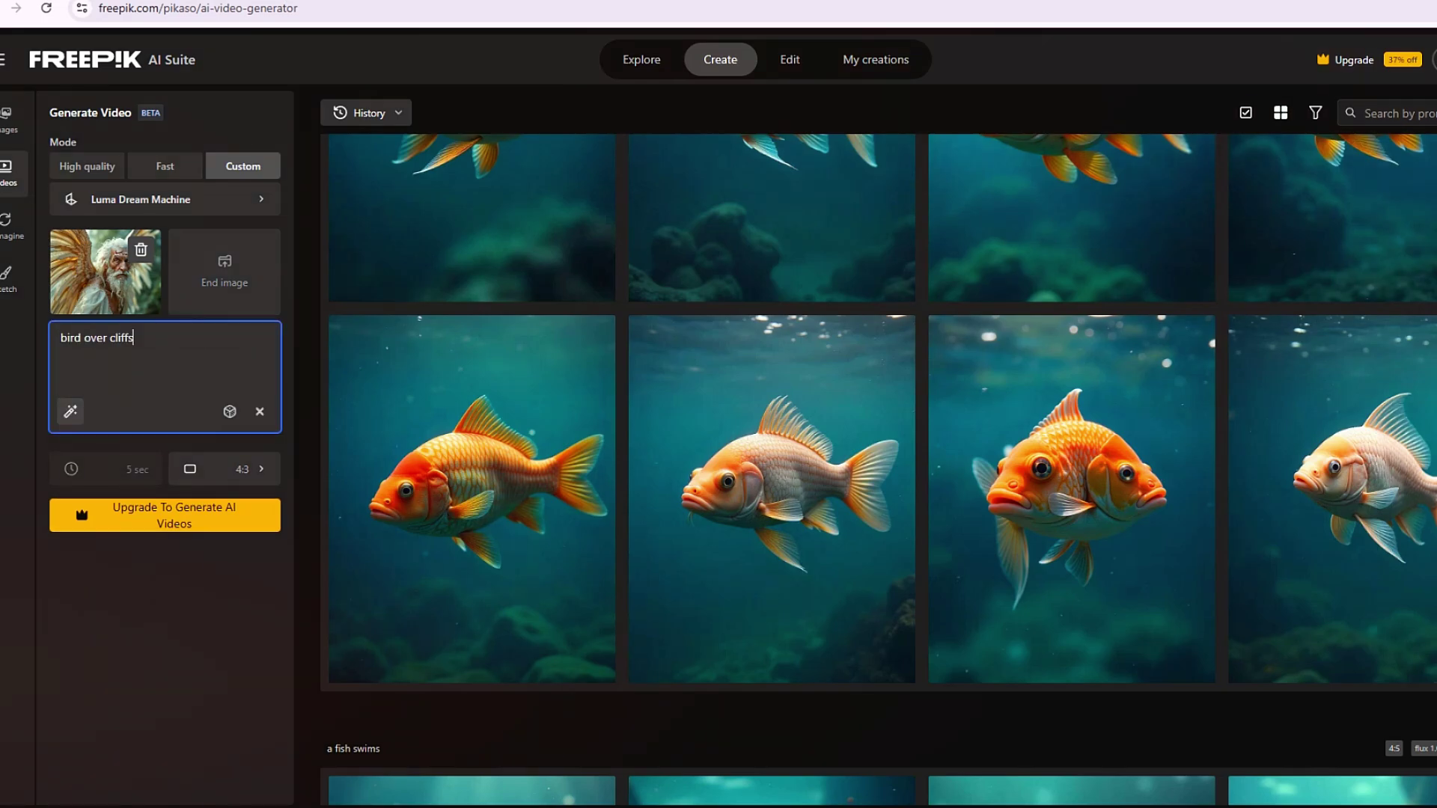
Submit the 'bird over cliffs' prompt for generation and dismiss the paid-plan notice.
key(Return)
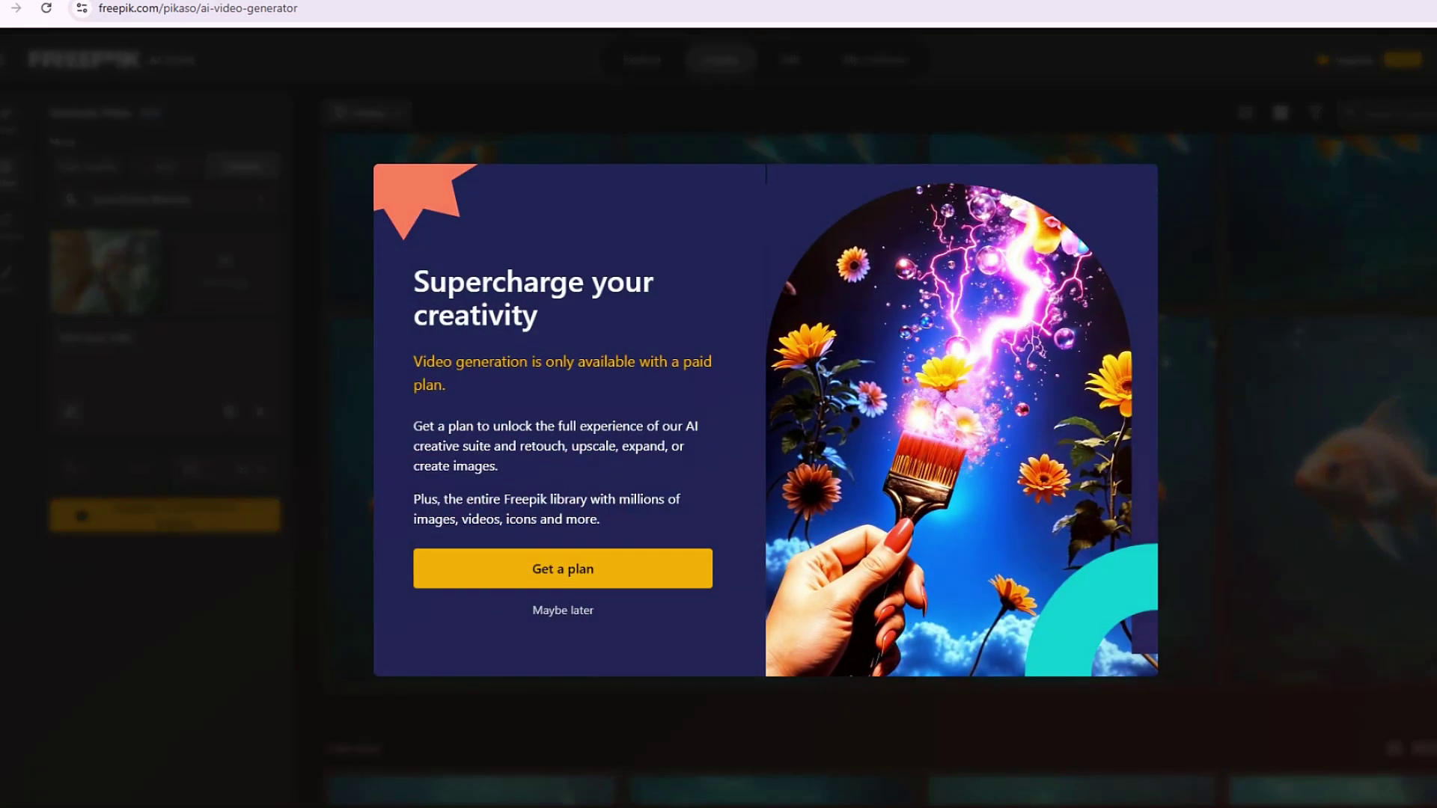
key(Escape)
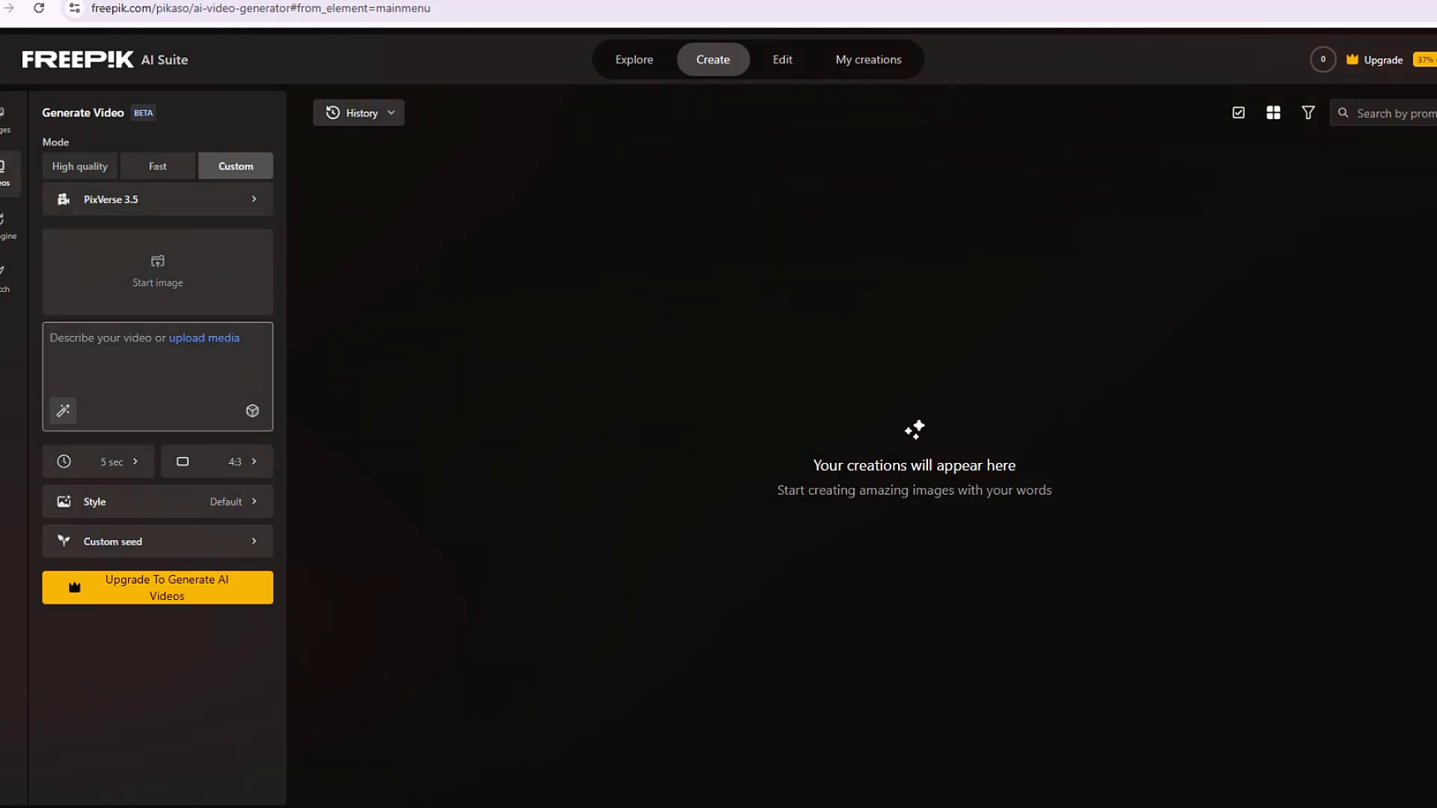
Open the Style row to browse the available video style options.
click(224, 501)
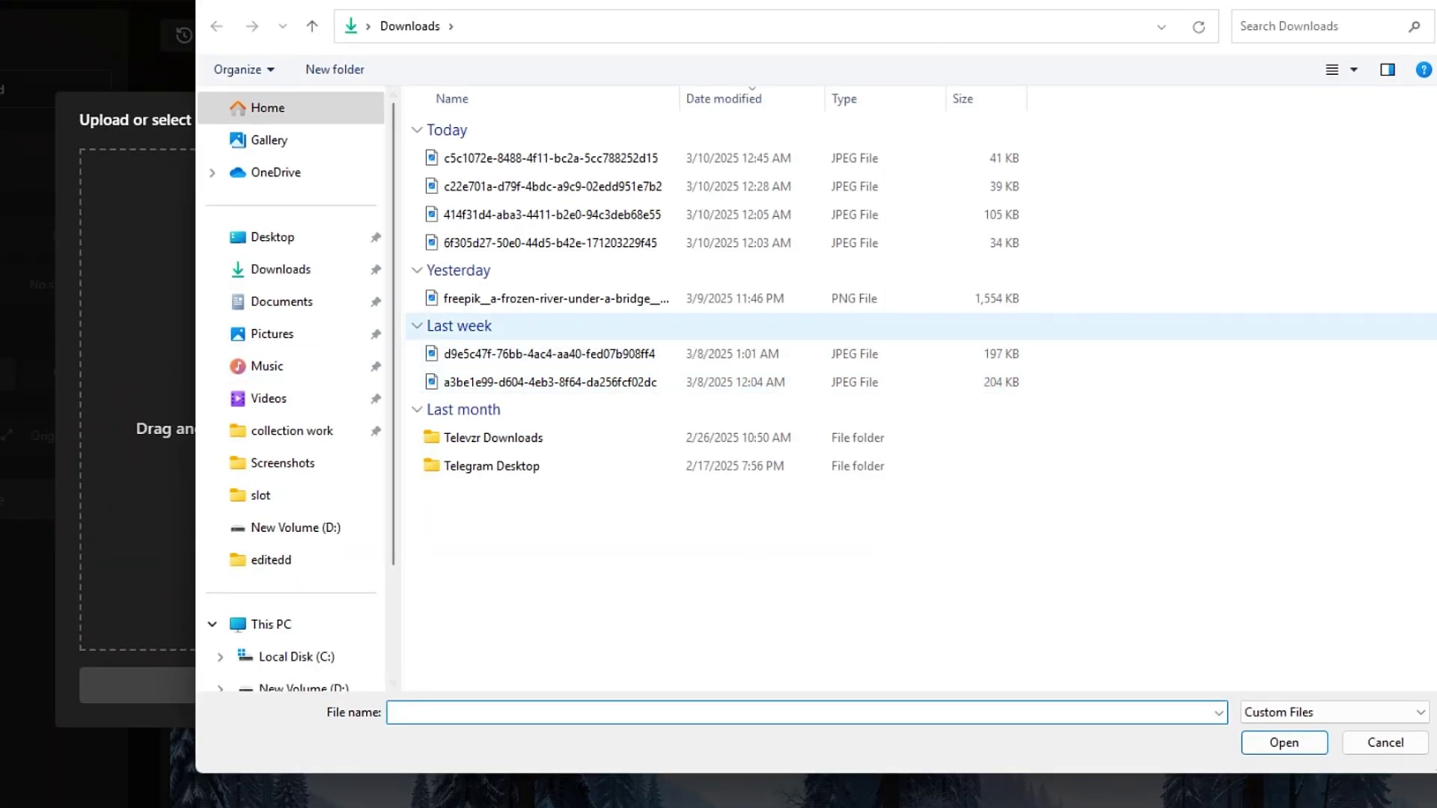
Upload the freepik PNG frozen-river image into Reimagine.
double_click(556, 298)
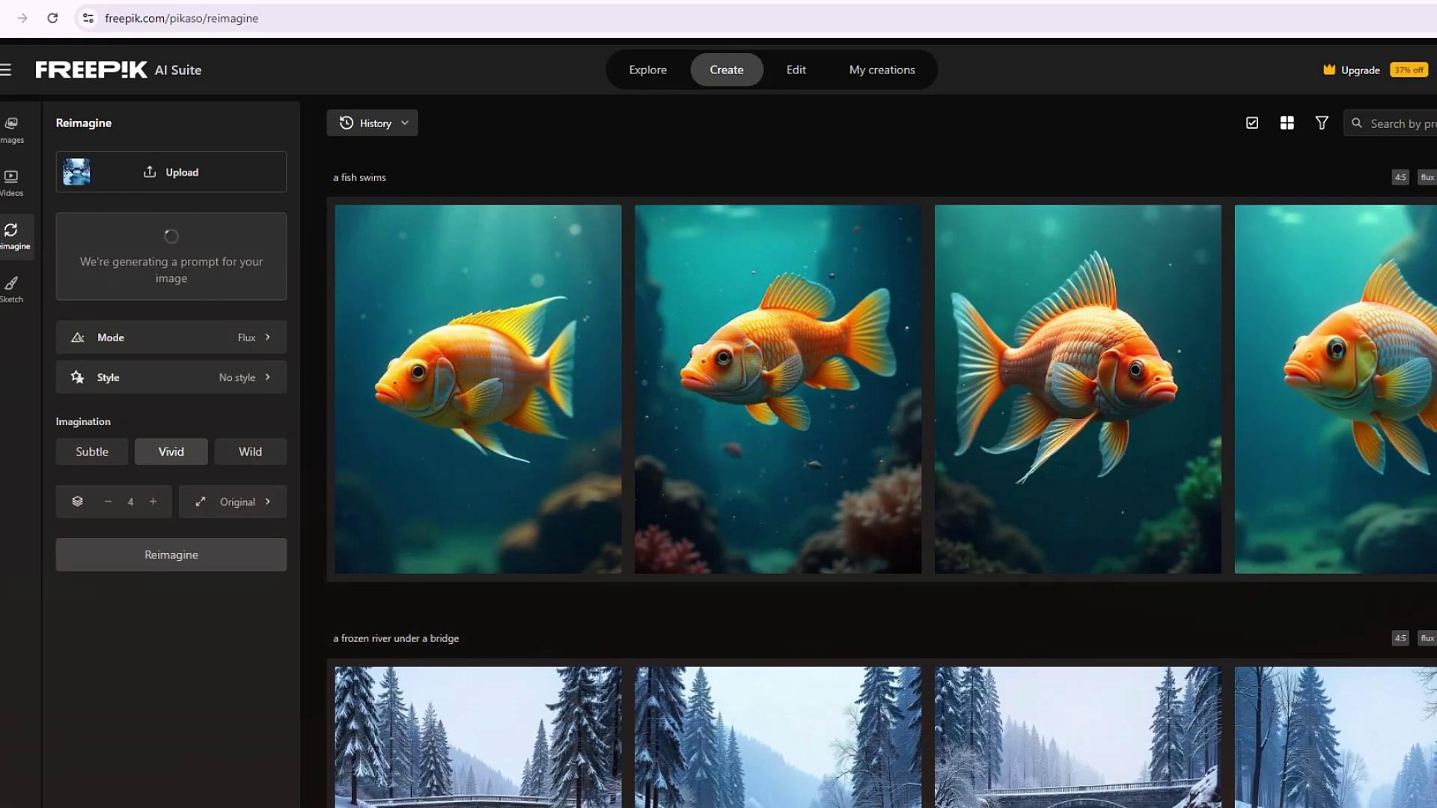